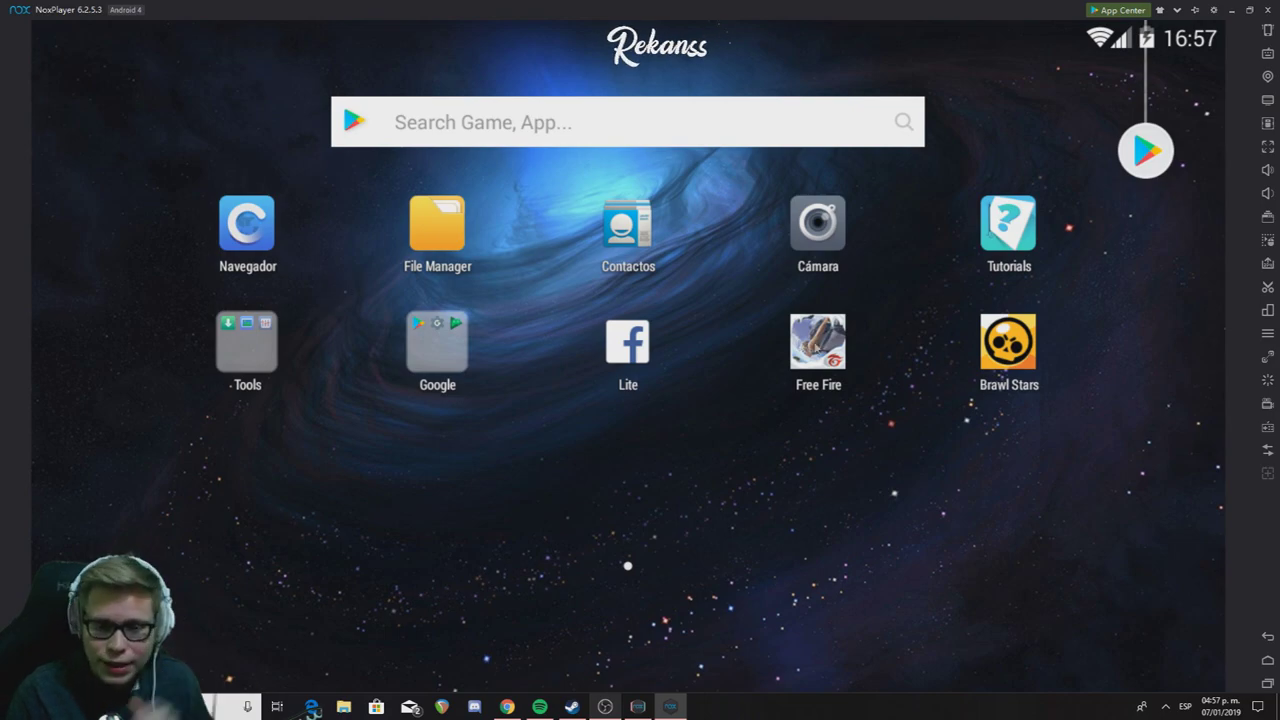
- Minimize the Android 4 emulator window to reach the Windows desktop
{"action": "left_click", "coordinate": [1012, 362]}
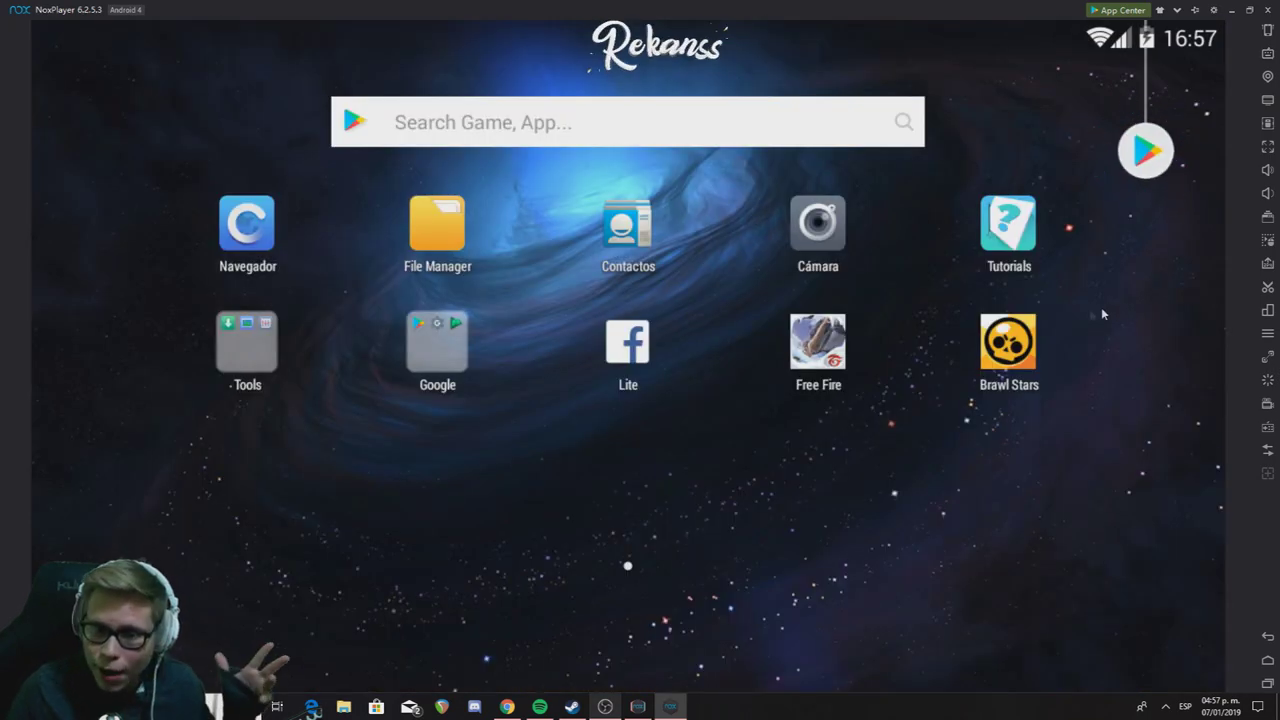
{"action": "left_click", "coordinate": [1003, 376]}
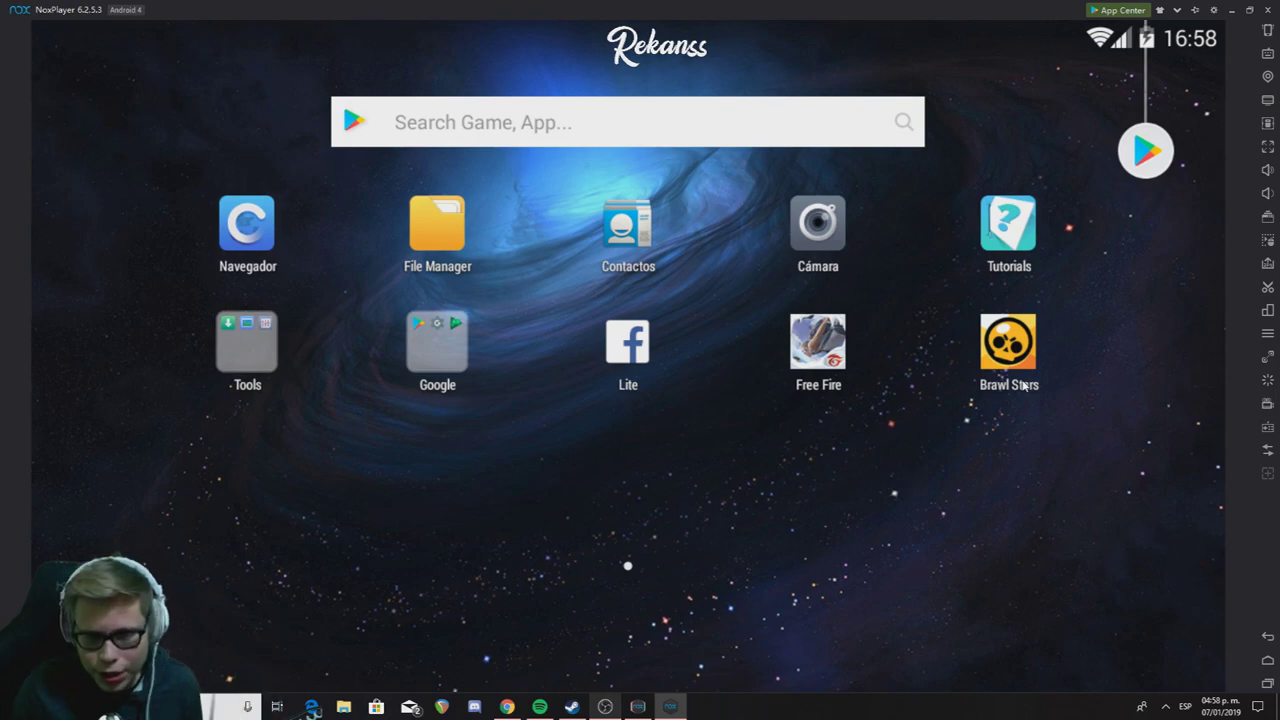
{"action": "left_click", "coordinate": [1266, 9]}
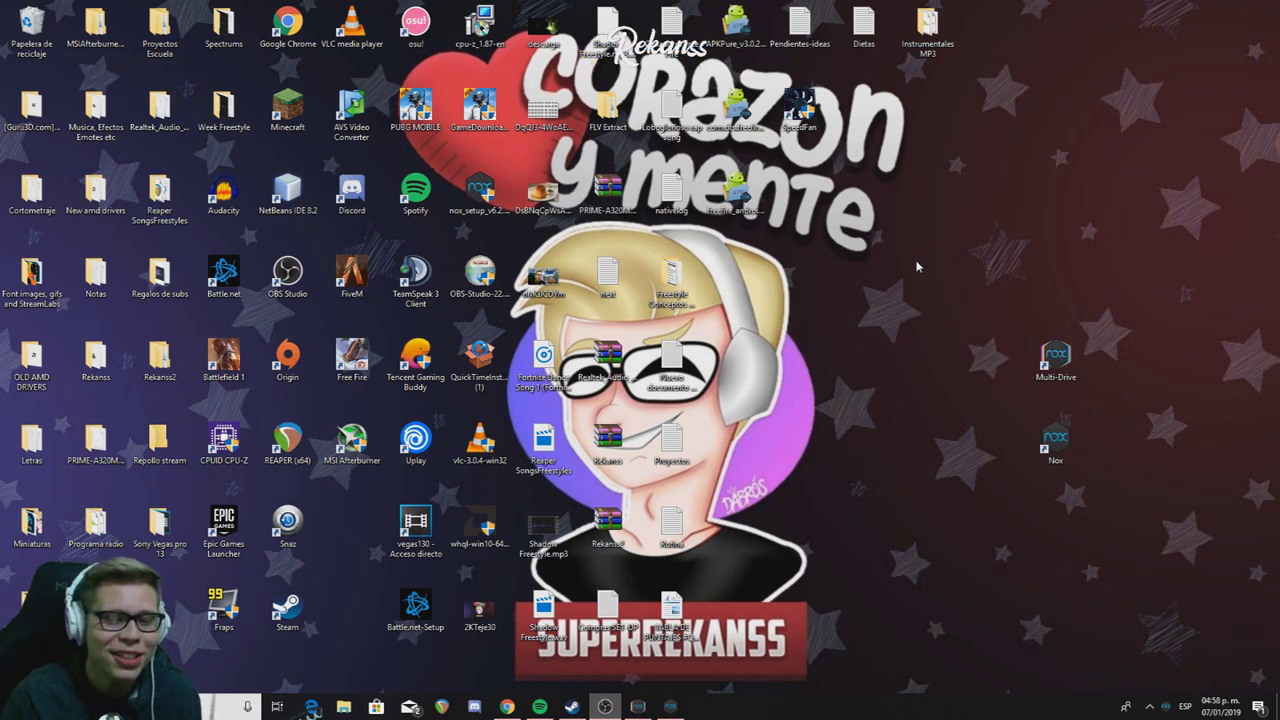
- Refresh the desktop and move the Multi-Drive and Nox shortcuts one column farther from the other icons
{"action": "right_click", "coordinate": [917, 266]}
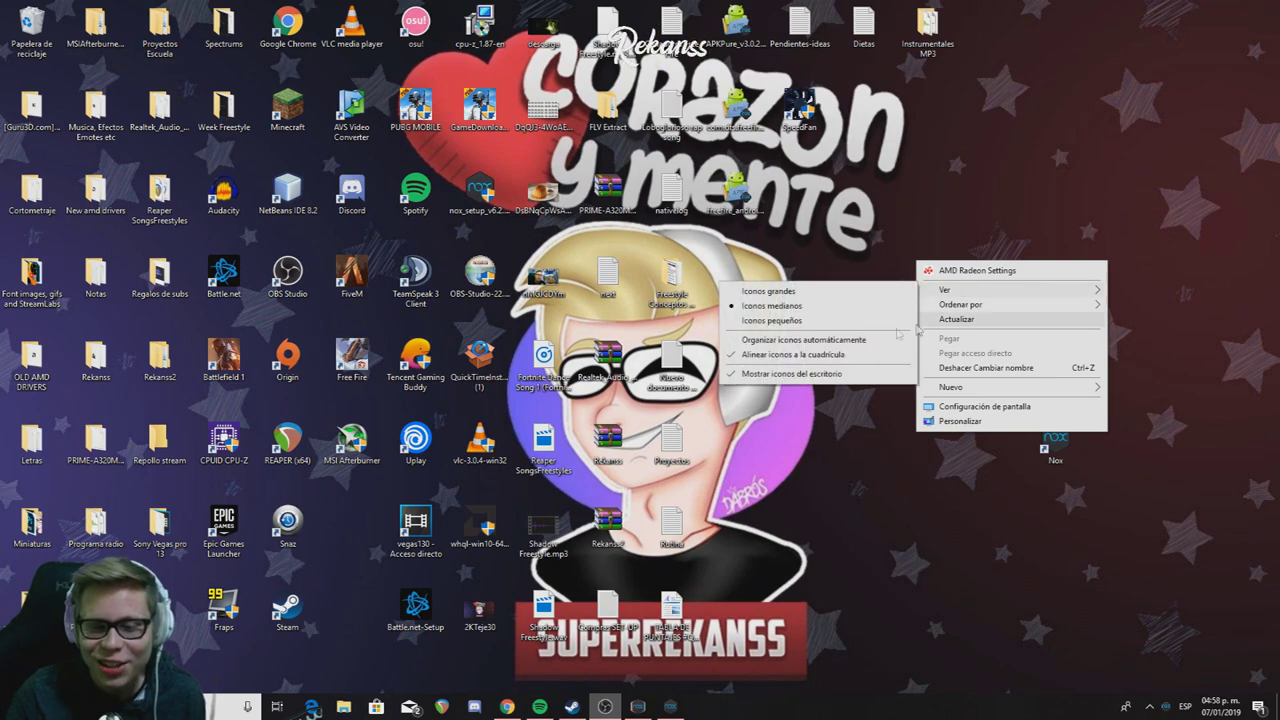
{"action": "left_click", "coordinate": [955, 319]}
{"action": "left_click_drag", "start_coordinate": [1055, 358], "coordinate": [1146, 350]}
{"action": "left_click_drag", "start_coordinate": [1055, 440], "coordinate": [1136, 447]}
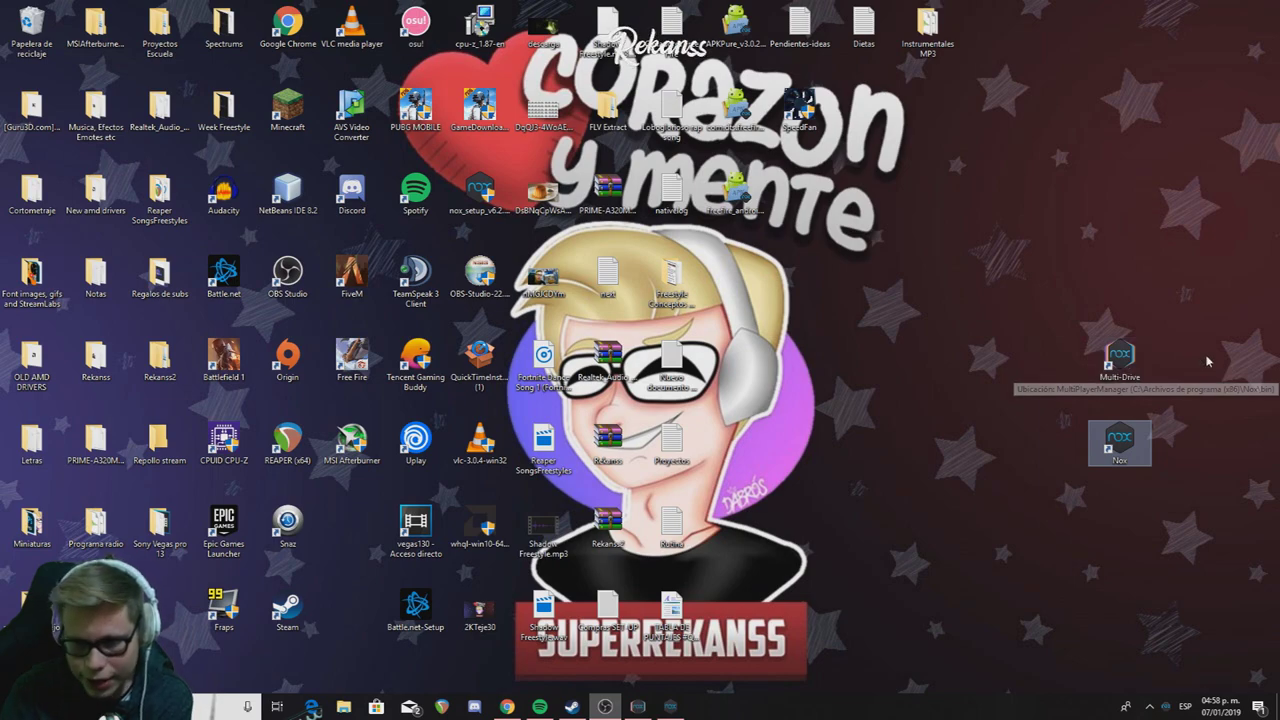
- Switch to the Nox Multiplayer instance manager and move its window closer to the middle of the desktop
{"action": "left_click", "coordinate": [1135, 377]}
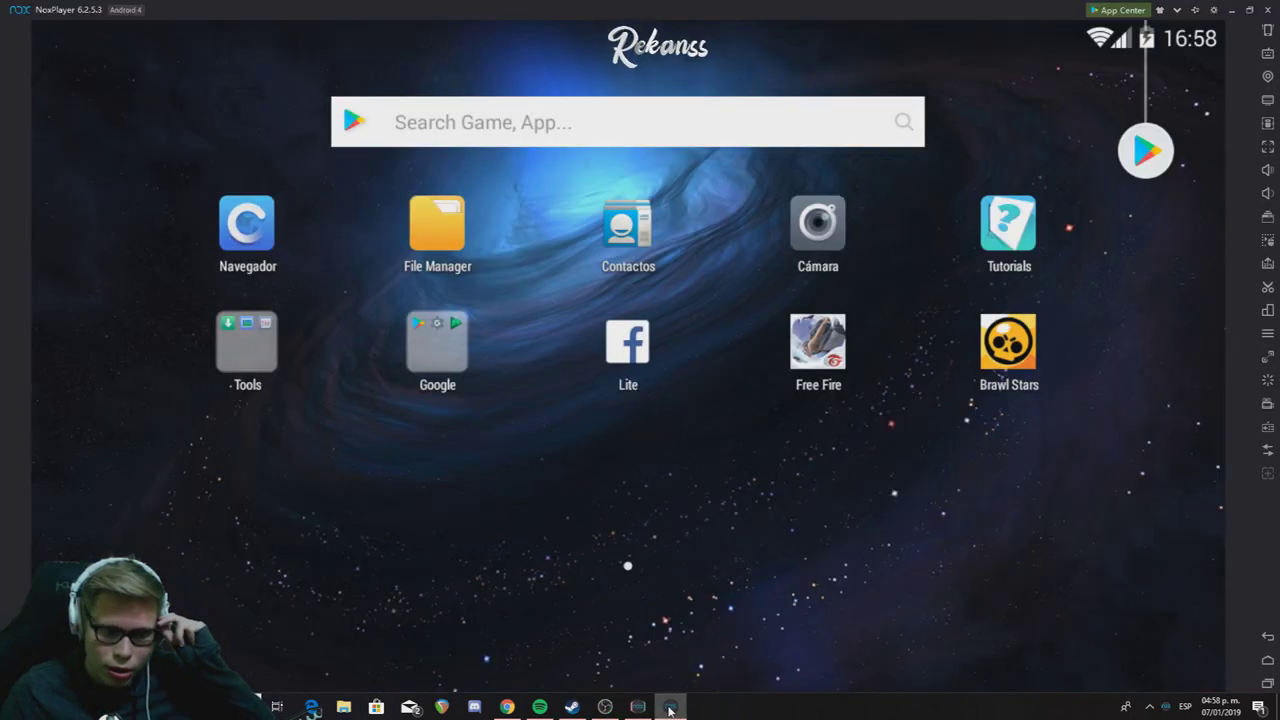
{"action": "left_click", "coordinate": [639, 706]}
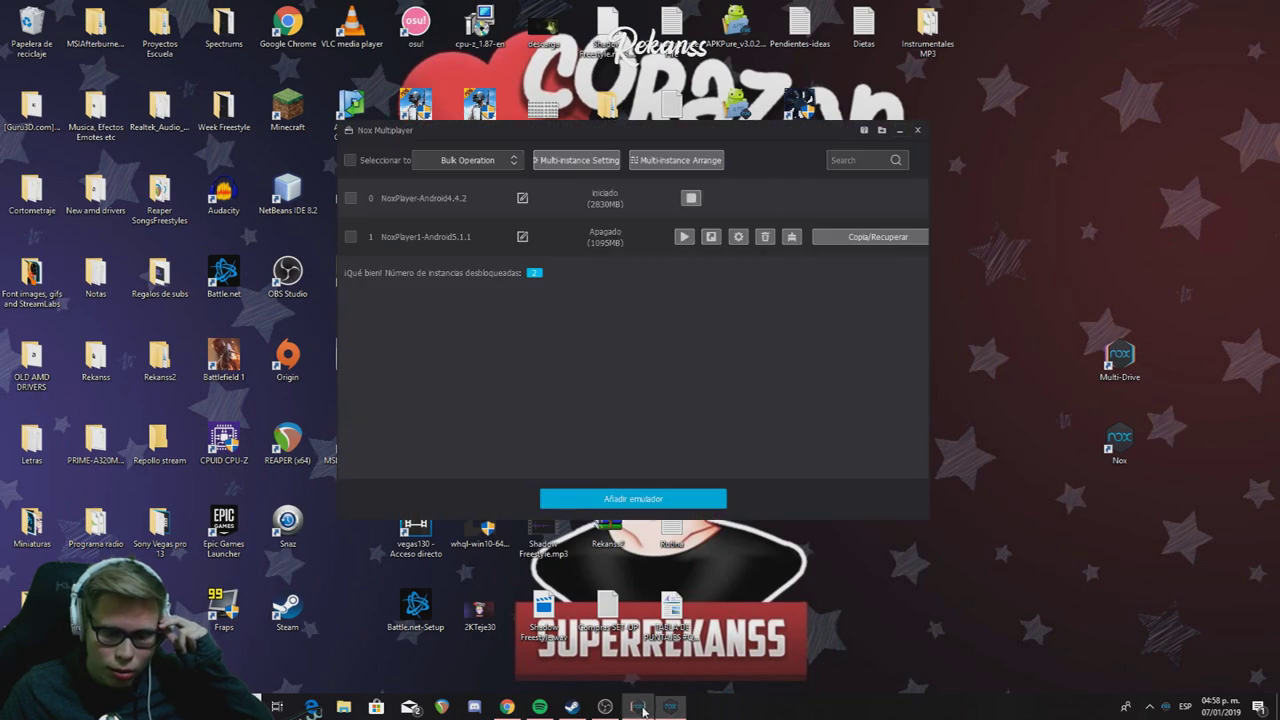
{"action": "left_click_drag", "start_coordinate": [751, 129], "coordinate": [819, 136]}
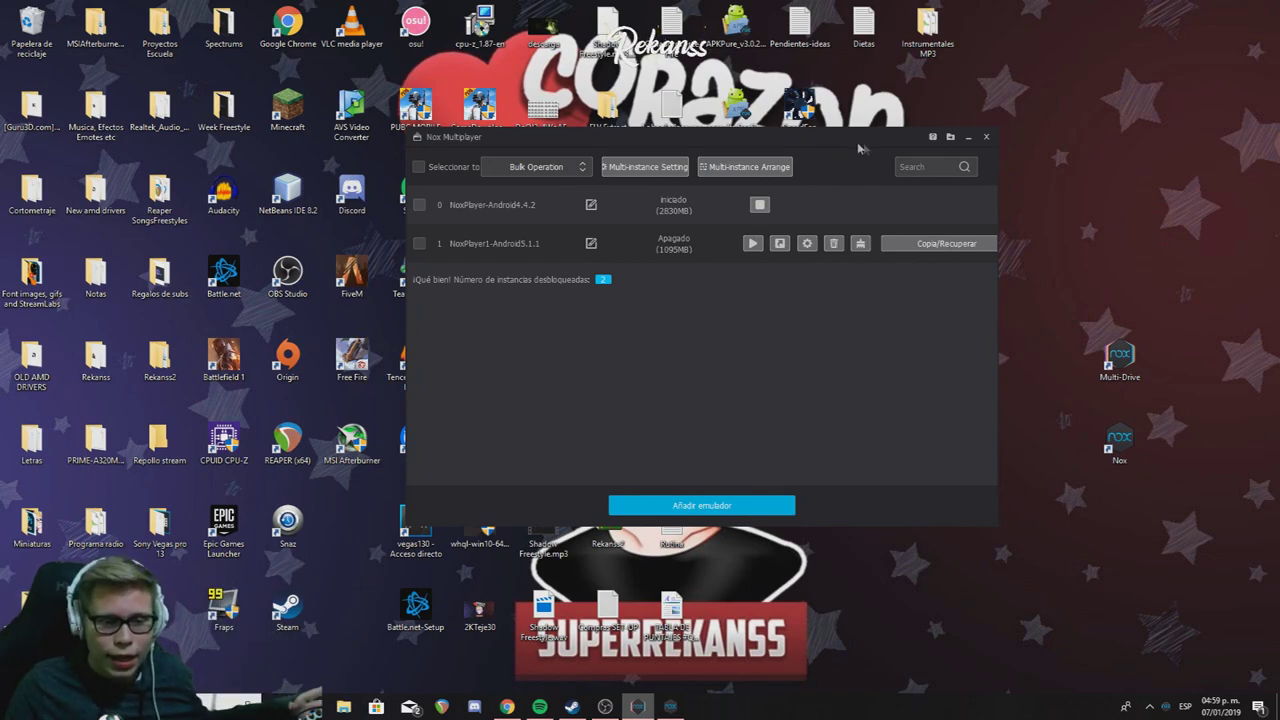
- Check which Android versions can be chosen when adding an emulator, without creating a new instance
{"action": "left_click", "coordinate": [706, 508]}
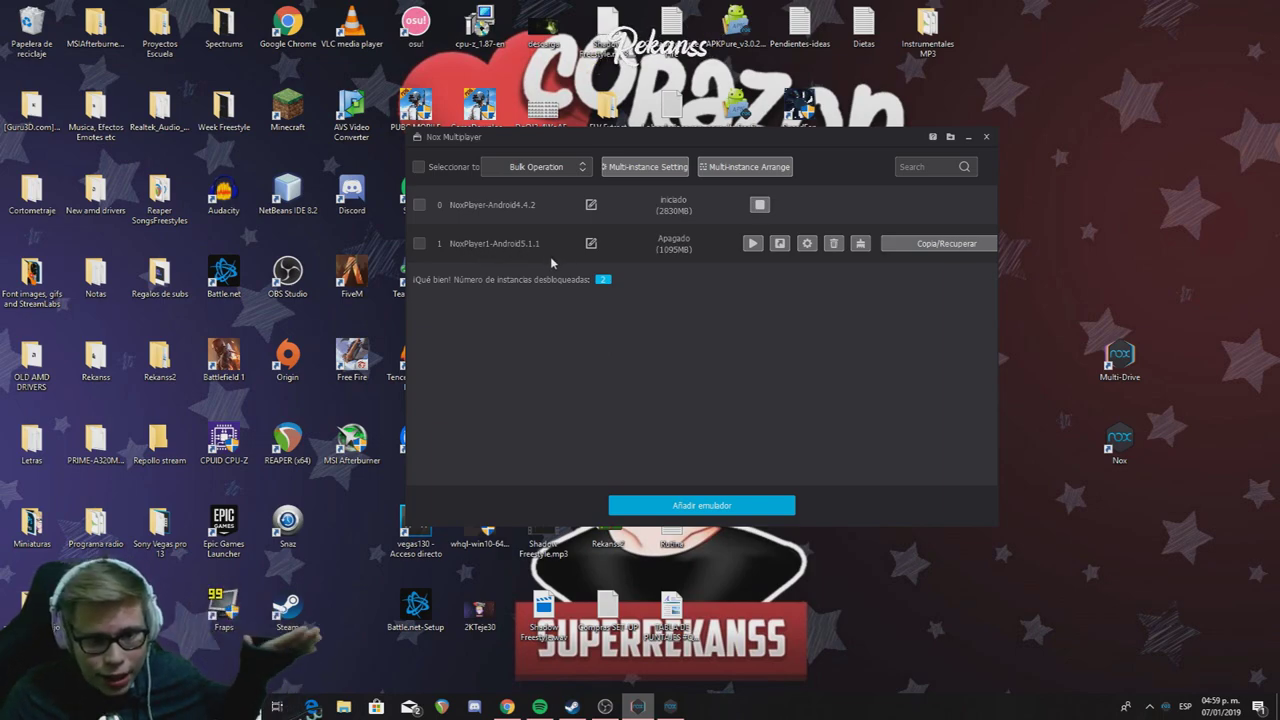
{"action": "left_click", "coordinate": [668, 510]}
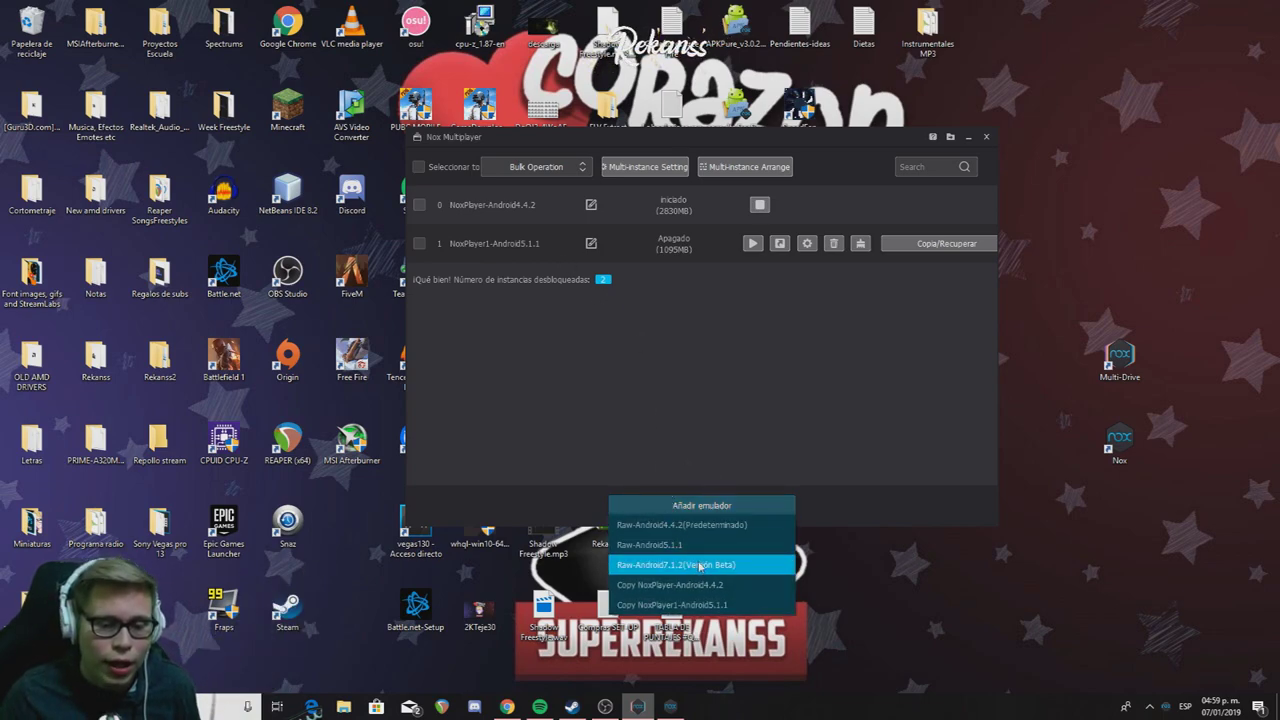
{"action": "left_click", "coordinate": [775, 408]}
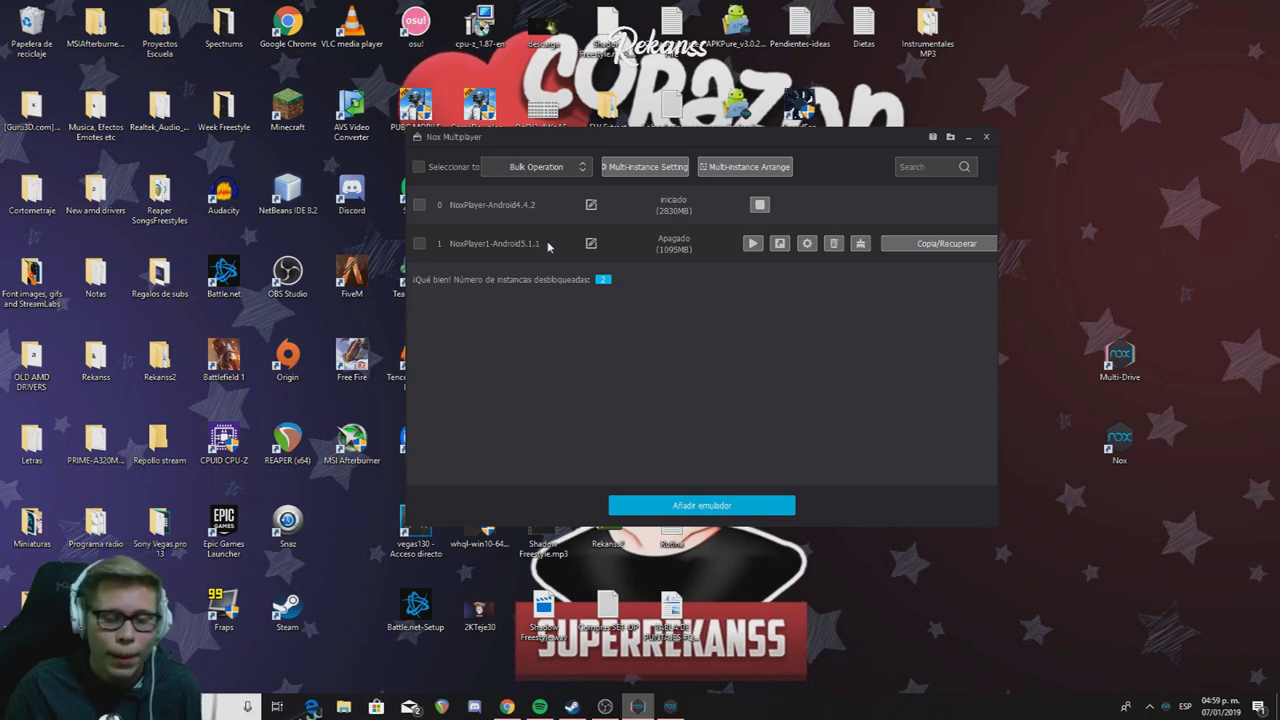
- Start the NoxPlayer1-Android5.1.1 instance in place of the running Android 4 emulator and maximize its window
{"action": "left_click", "coordinate": [754, 245]}
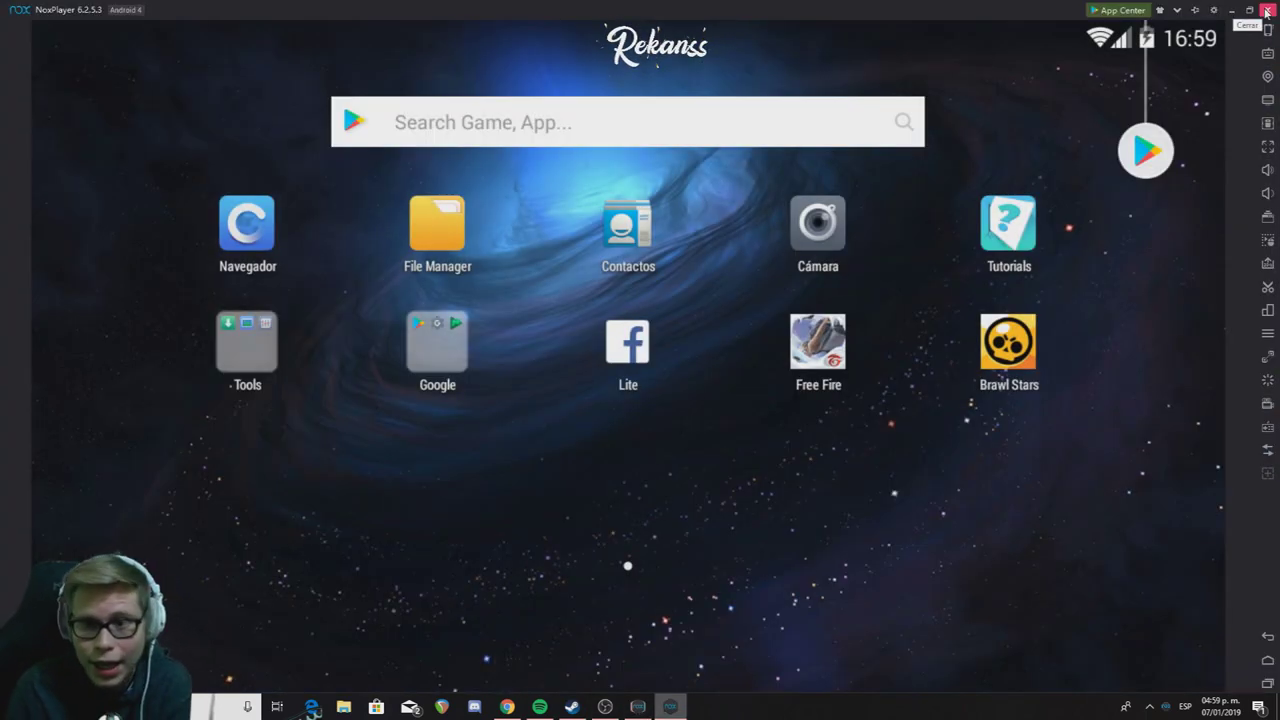
{"action": "left_click", "coordinate": [1266, 10]}
{"action": "left_click", "coordinate": [624, 386]}
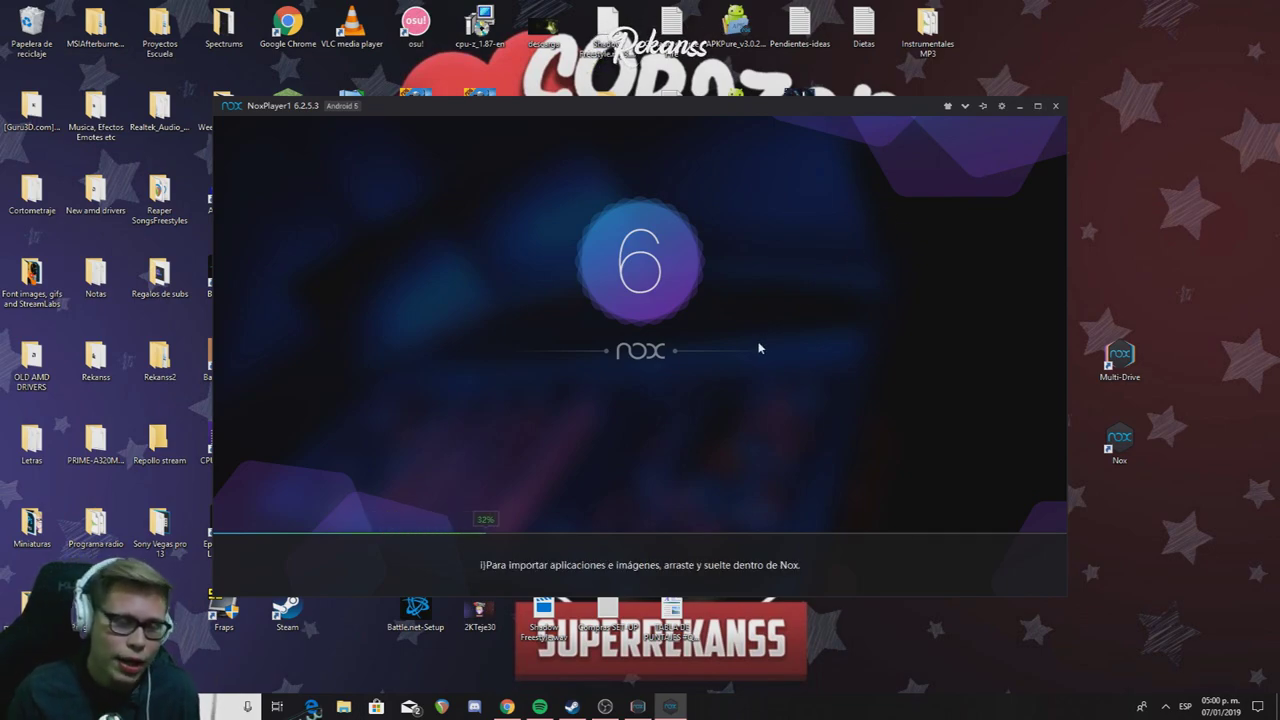
{"action": "left_click", "coordinate": [1037, 107]}
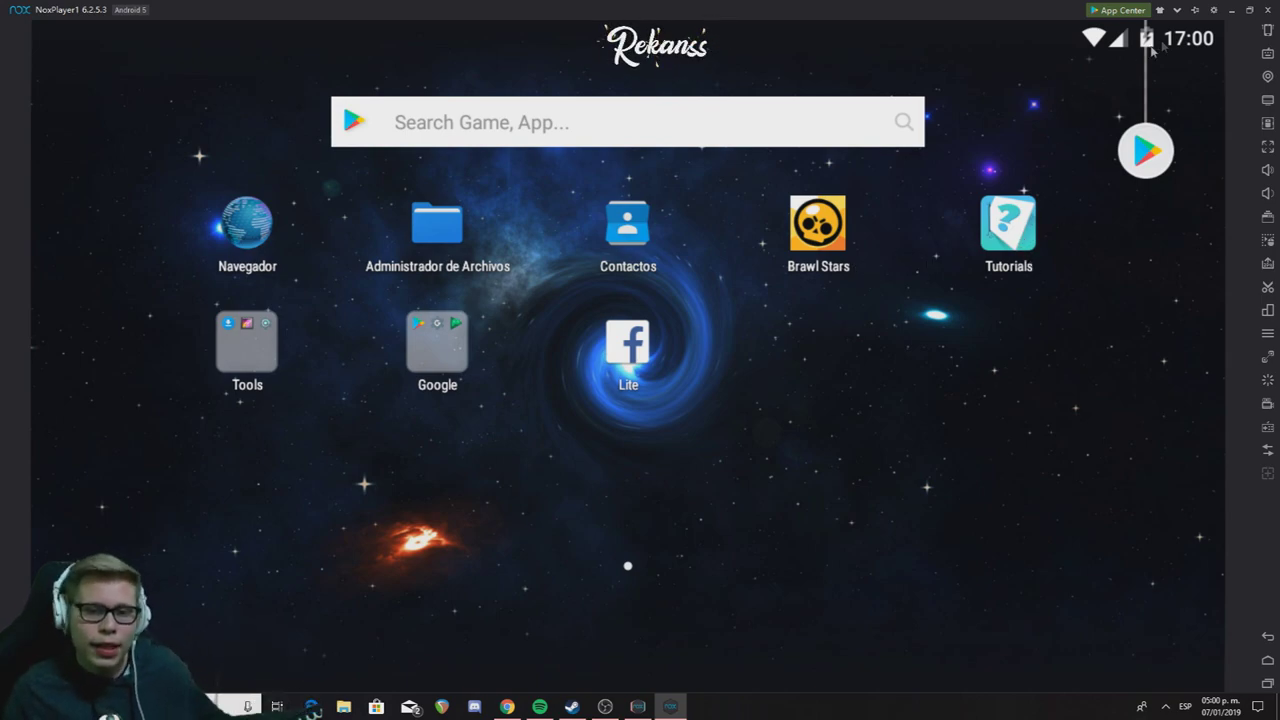
- Open the emulator's system settings and examine the available interface languages, keeping español
{"action": "left_click", "coordinate": [1213, 10]}
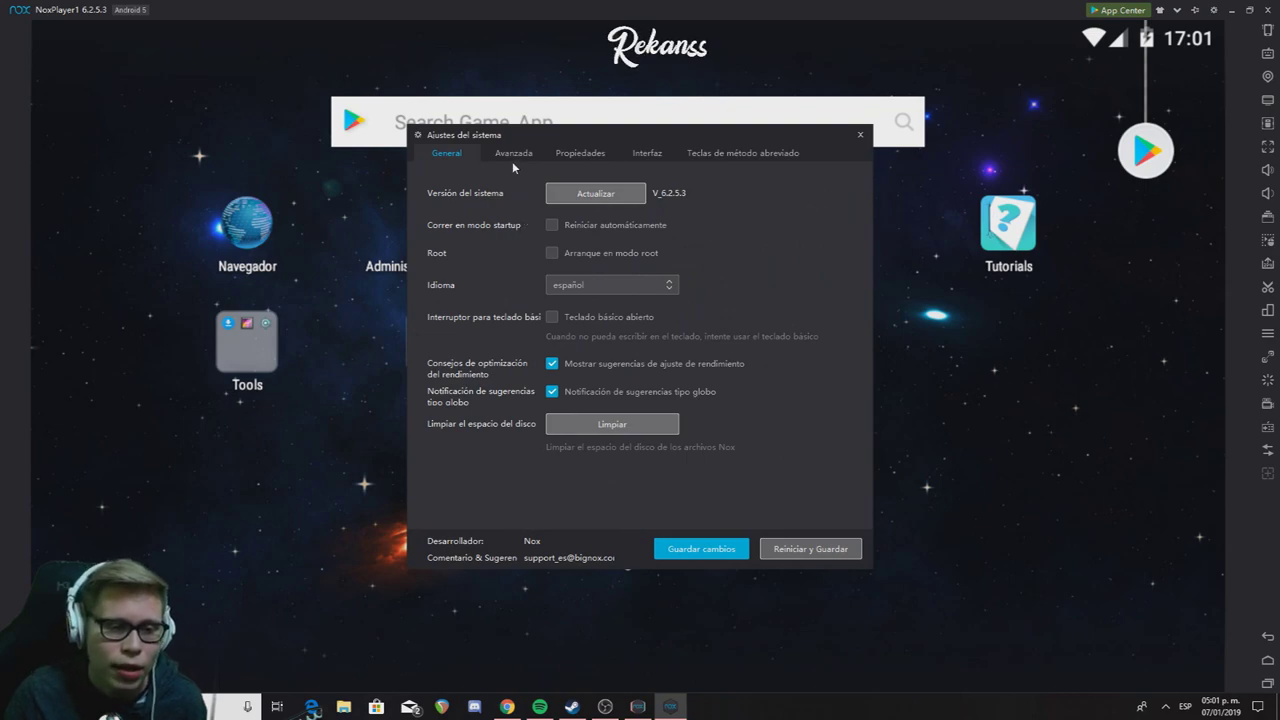
{"action": "left_click_drag", "start_coordinate": [577, 132], "coordinate": [622, 127]}
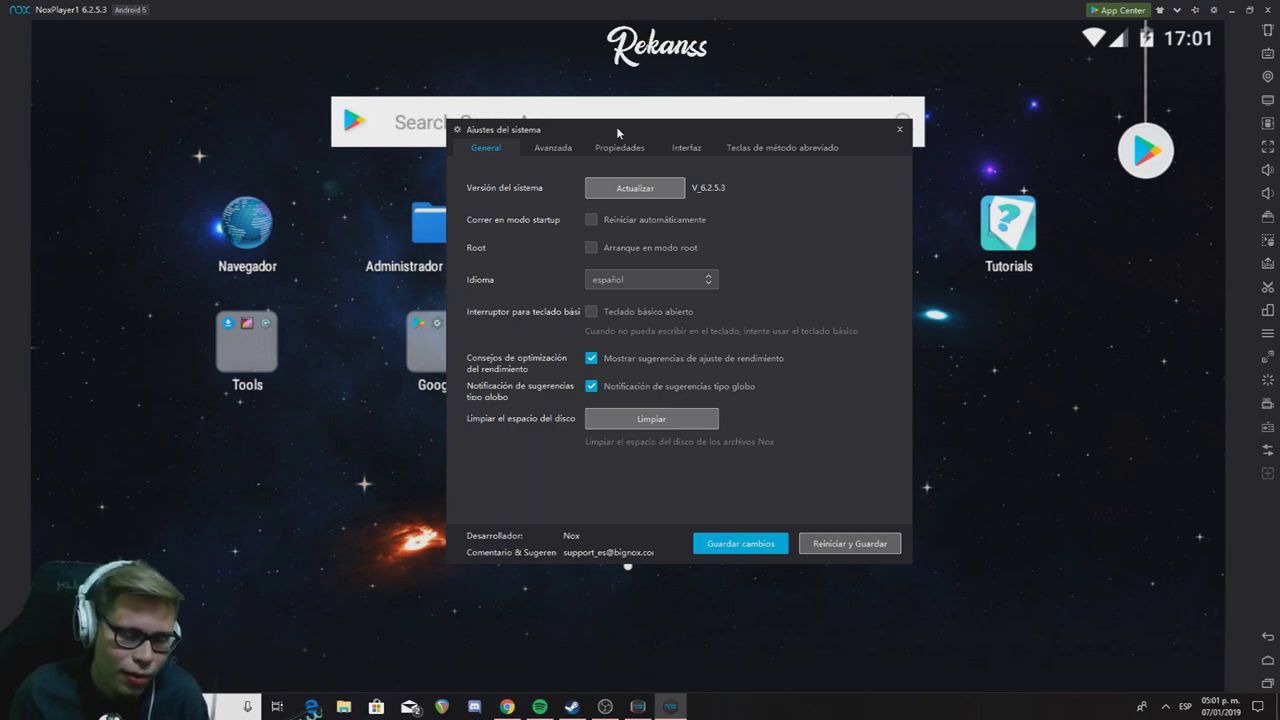
{"action": "left_click", "coordinate": [695, 283]}
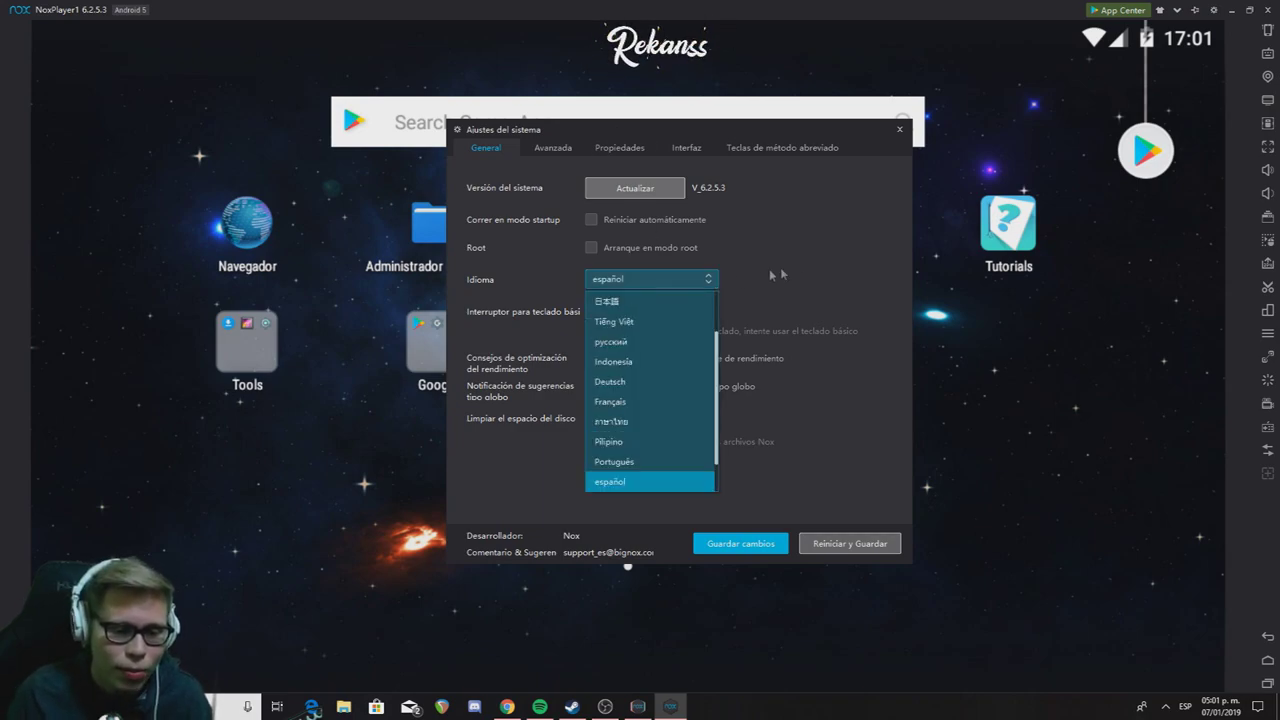
{"action": "left_click", "coordinate": [775, 272]}
{"action": "left_click", "coordinate": [708, 280]}
{"action": "left_click", "coordinate": [776, 259]}
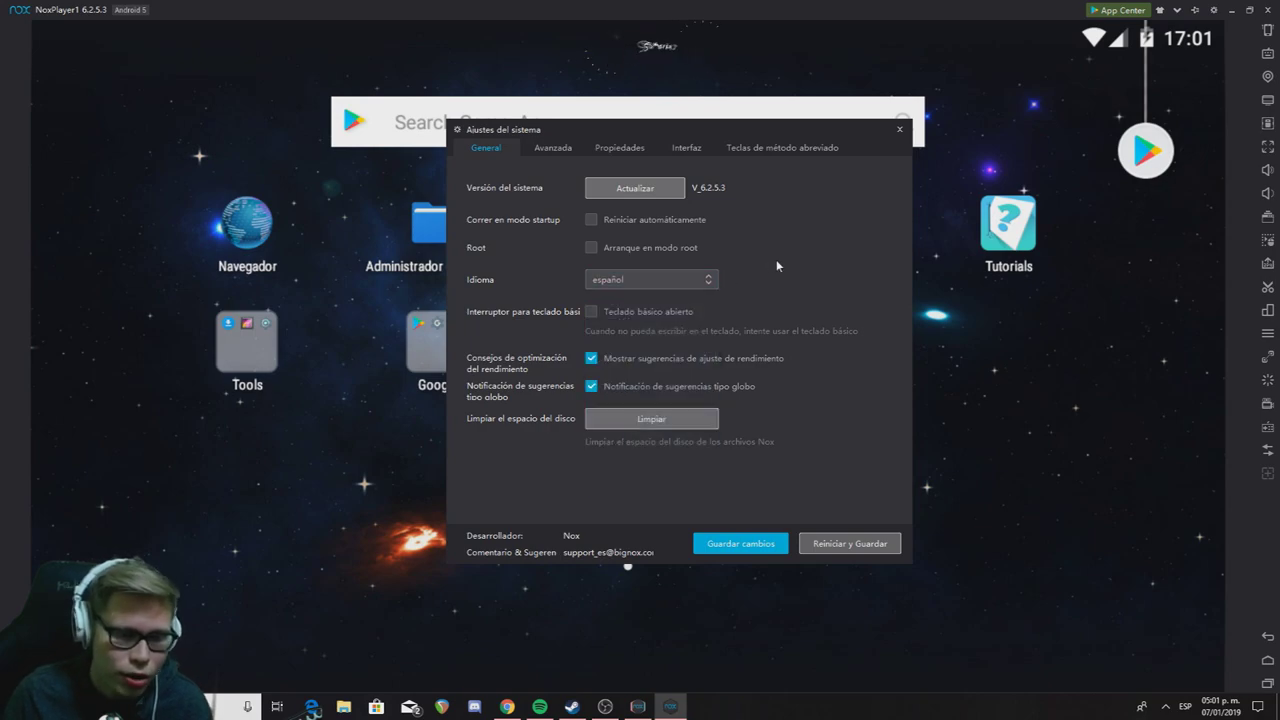
- Show the advanced emulator settings and examine the performance configuration presets
{"action": "left_click", "coordinate": [553, 147]}
{"action": "left_click_drag", "start_coordinate": [557, 152], "coordinate": [571, 150]}
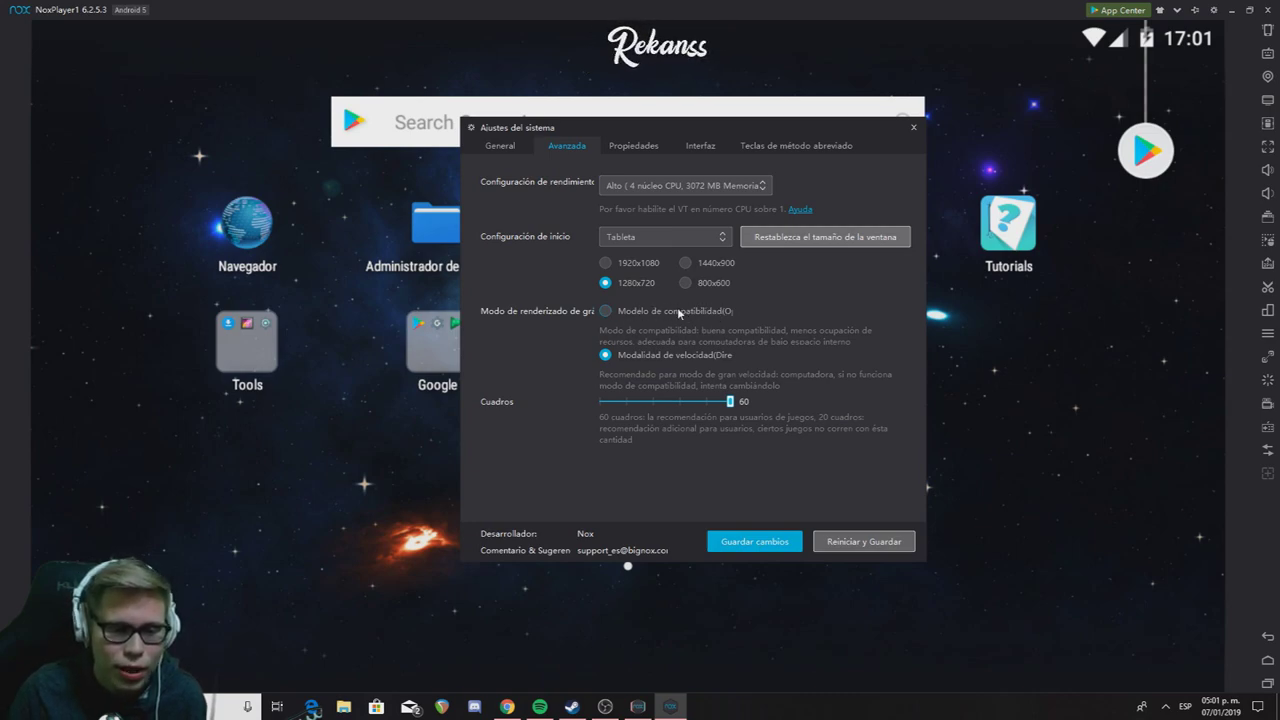
{"action": "left_click", "coordinate": [718, 189]}
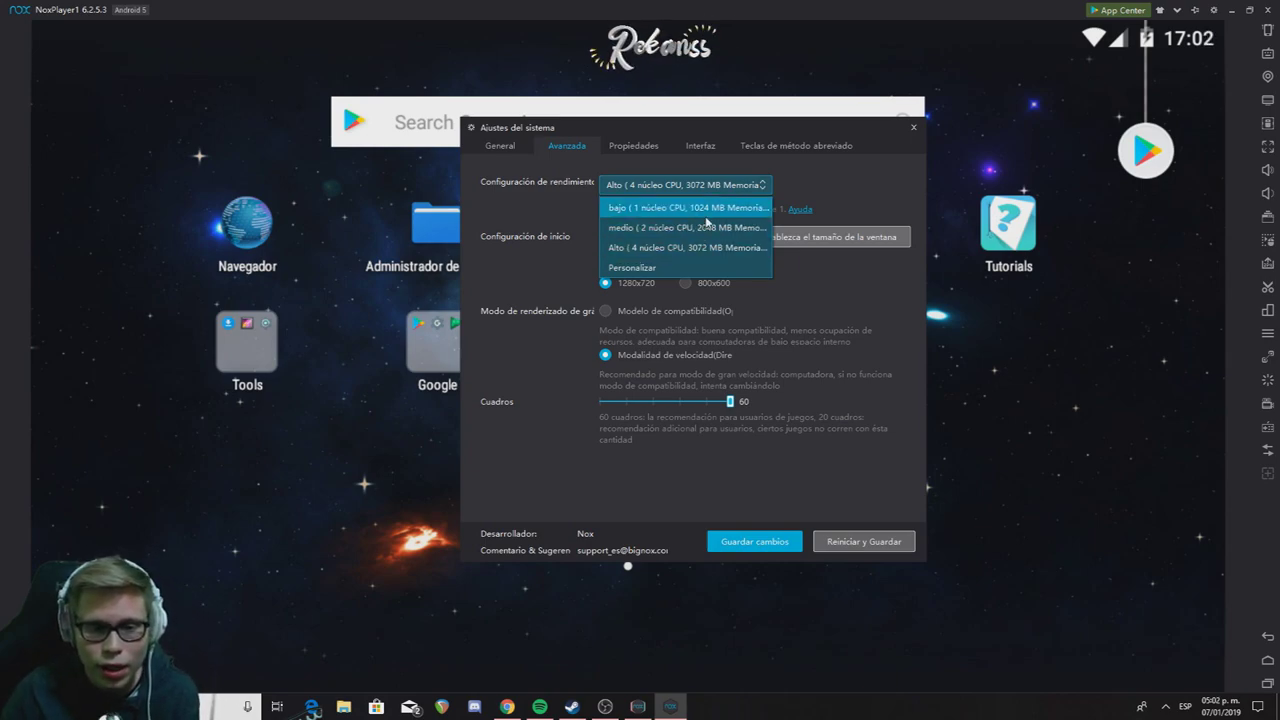
{"action": "left_click", "coordinate": [705, 186]}
{"action": "left_click", "coordinate": [703, 188]}
{"action": "left_click", "coordinate": [706, 186]}
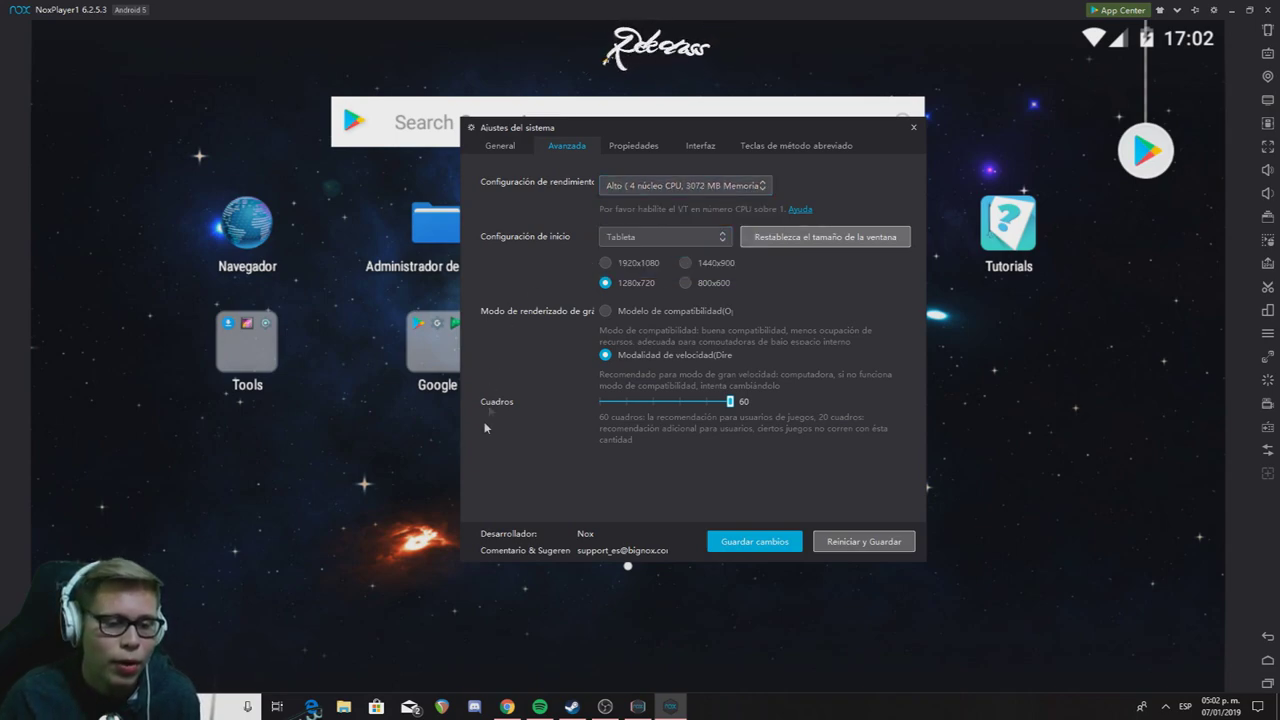
- Open Windows Task Manager, inspect the CPU's core count in the full-size performance view, and close it
{"action": "type", "text": "admi"}
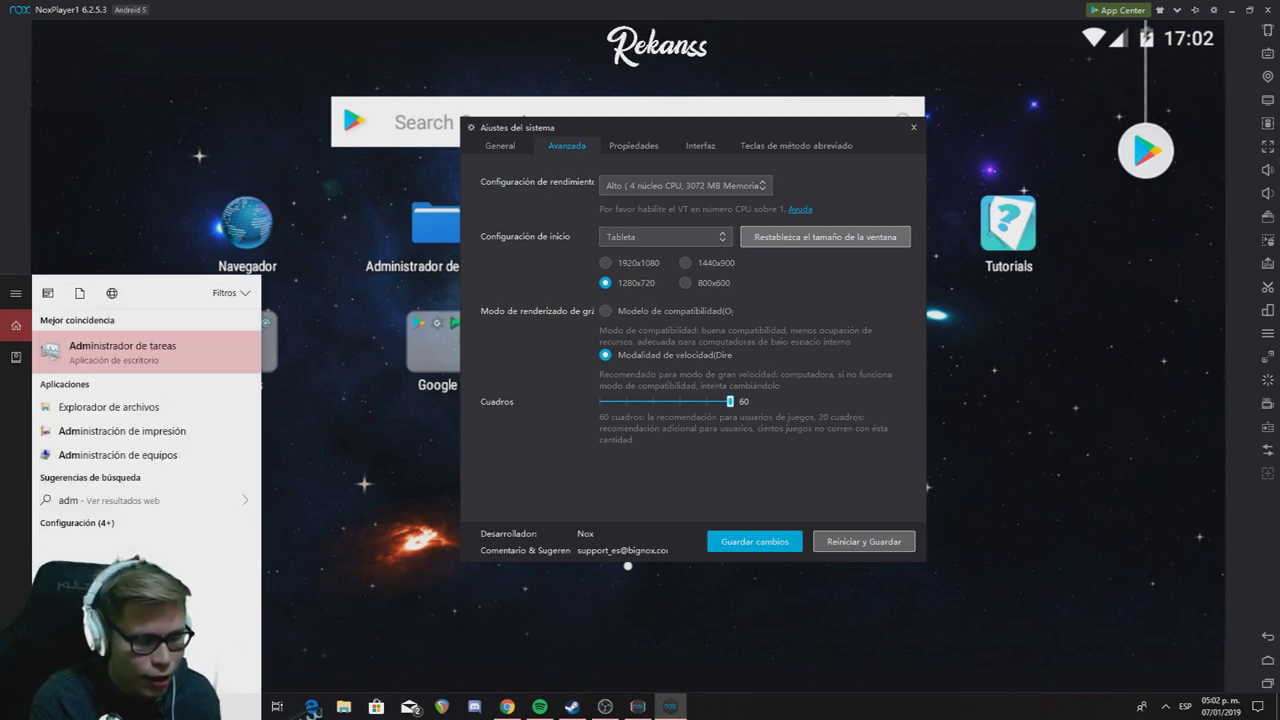
{"action": "left_click", "coordinate": [101, 358]}
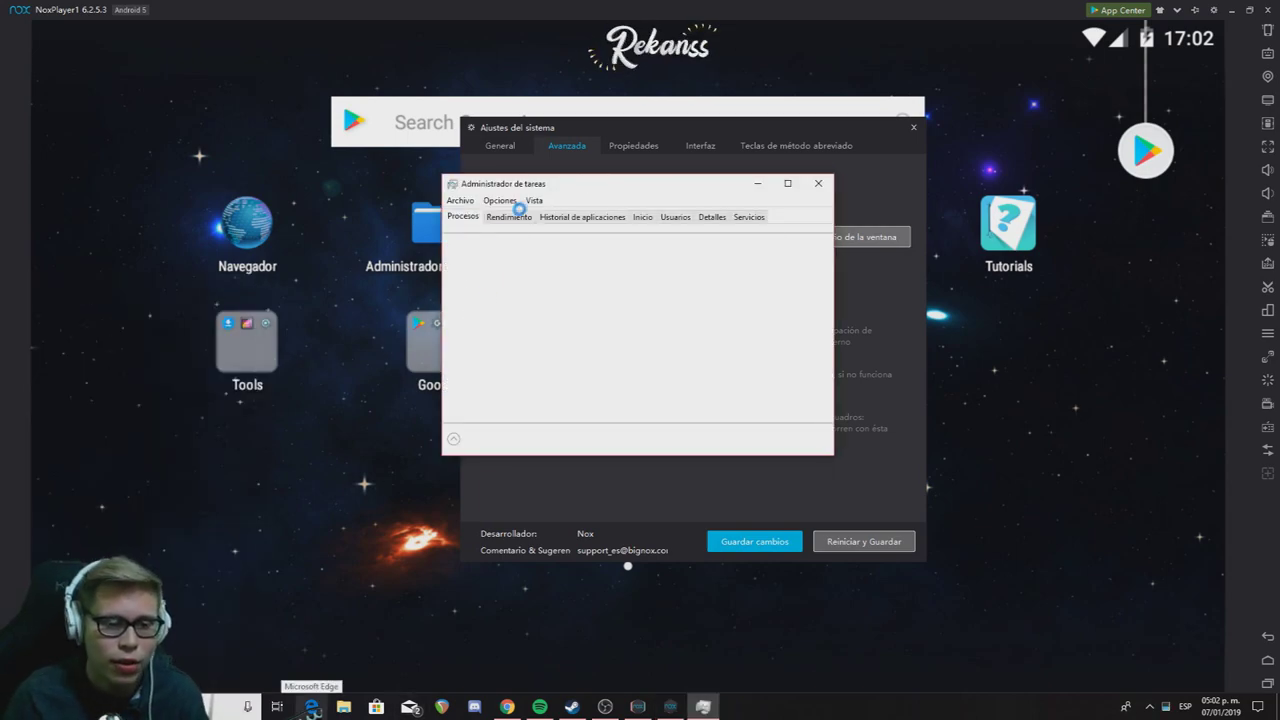
{"action": "left_click", "coordinate": [510, 216]}
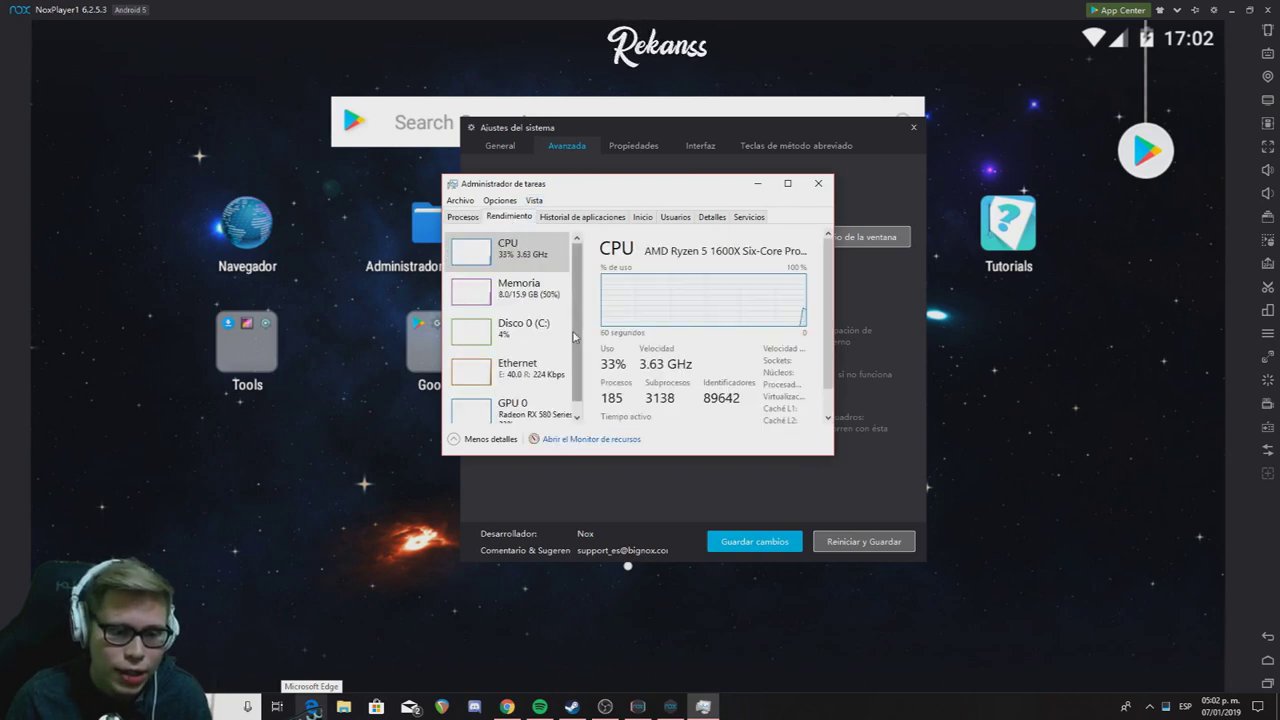
{"action": "left_click", "coordinate": [470, 255]}
{"action": "left_click", "coordinate": [787, 184]}
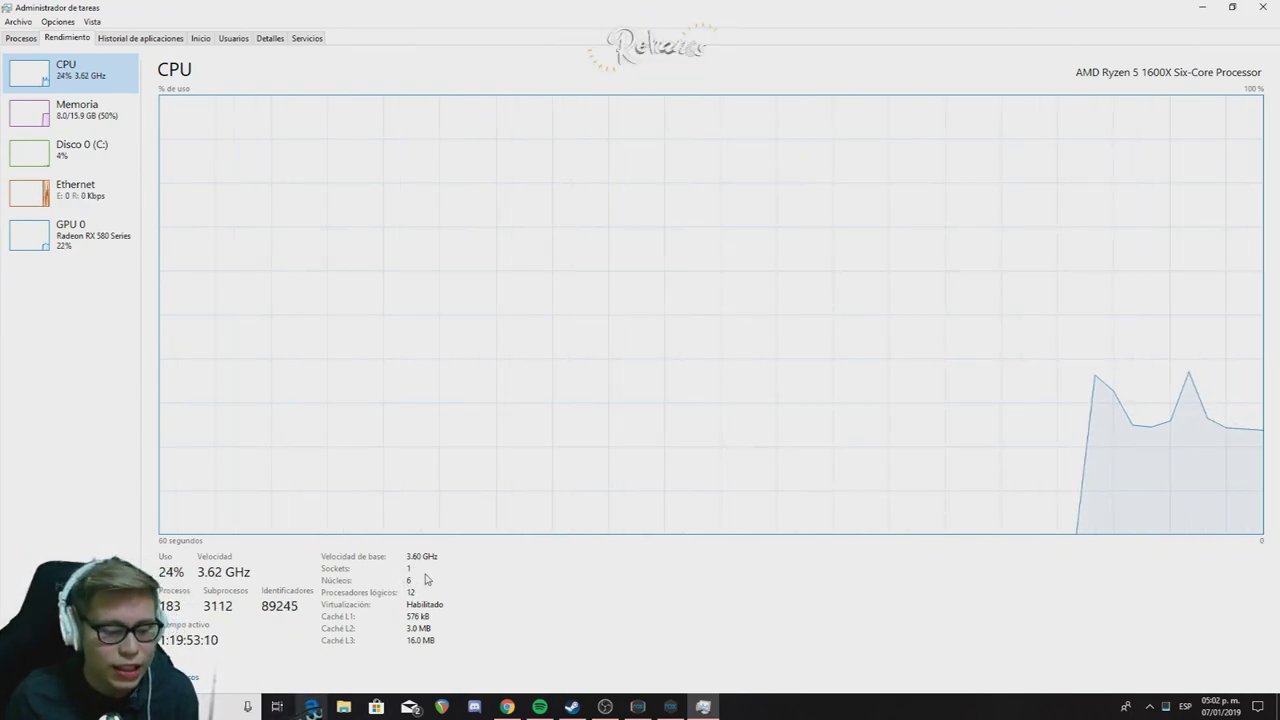
{"action": "left_click", "coordinate": [1262, 7]}
- Compare the low, medium, high and custom performance presets for CPU cores and memory, keeping the high preset
{"action": "left_click", "coordinate": [673, 186]}
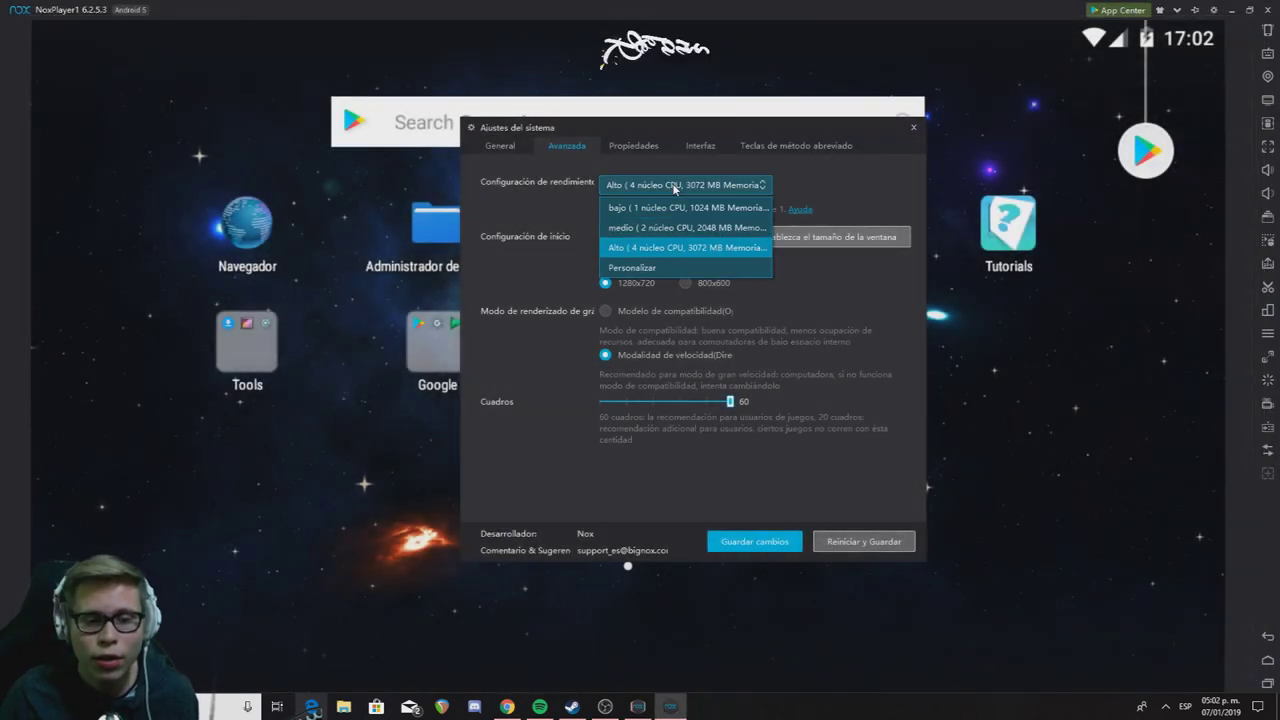
{"action": "left_click", "coordinate": [673, 186]}
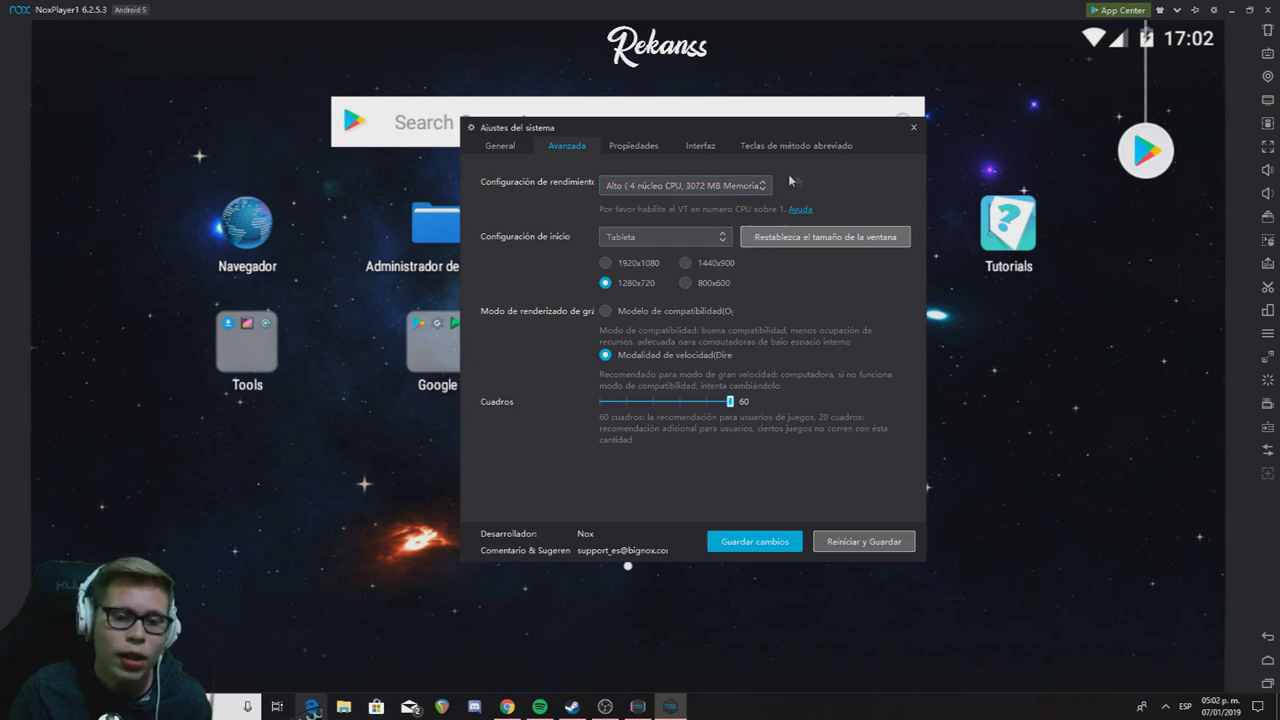
{"action": "left_click", "coordinate": [743, 184]}
{"action": "left_click", "coordinate": [743, 184]}
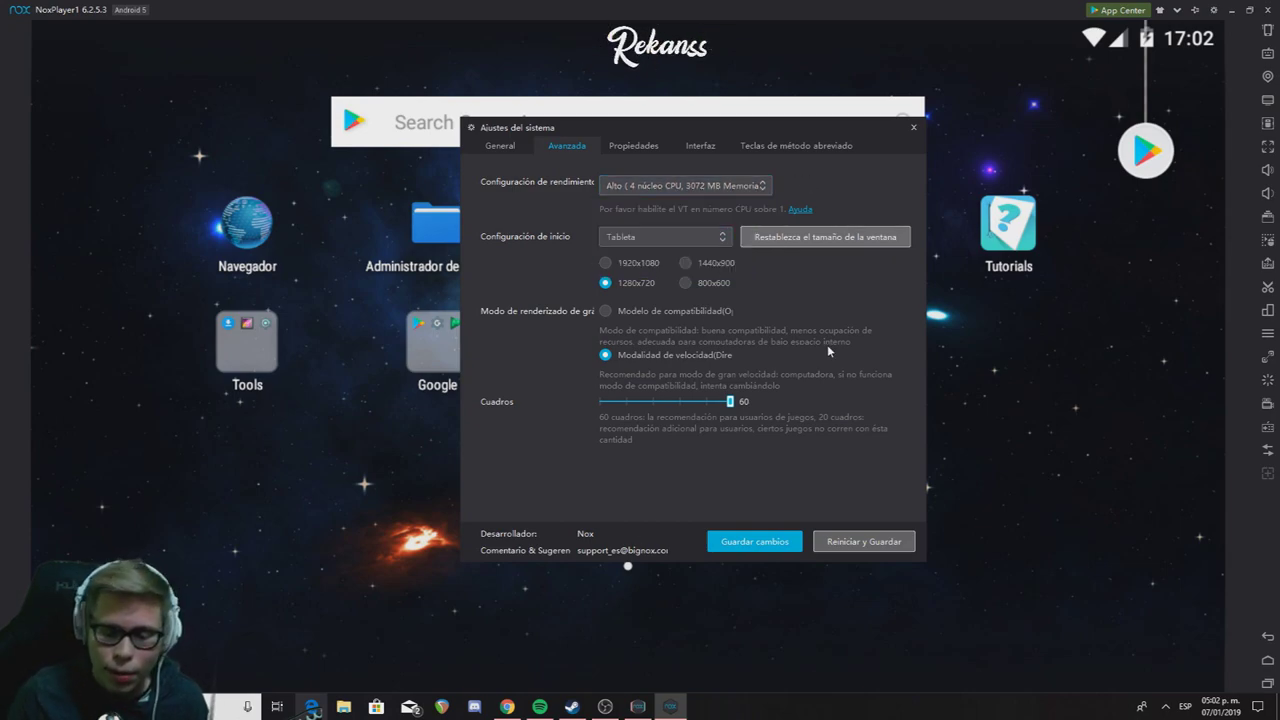
{"action": "left_click", "coordinate": [730, 186]}
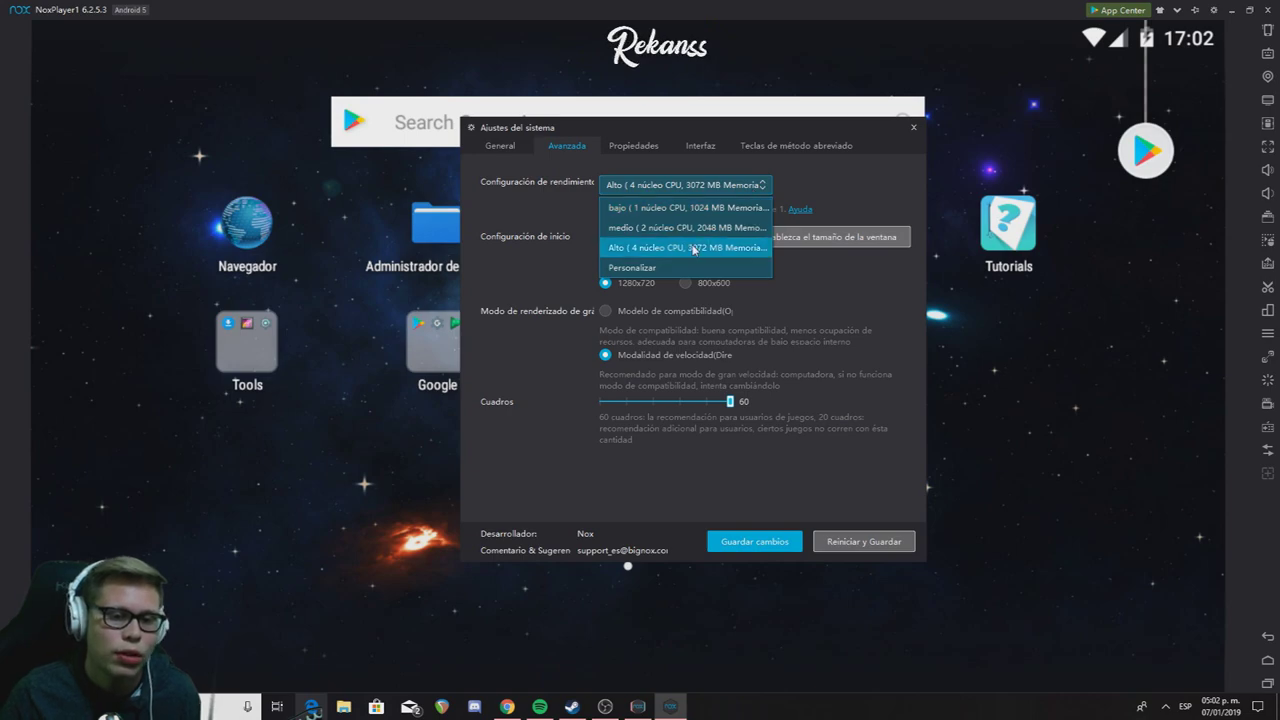
{"action": "left_click", "coordinate": [750, 184]}
{"action": "left_click", "coordinate": [755, 185]}
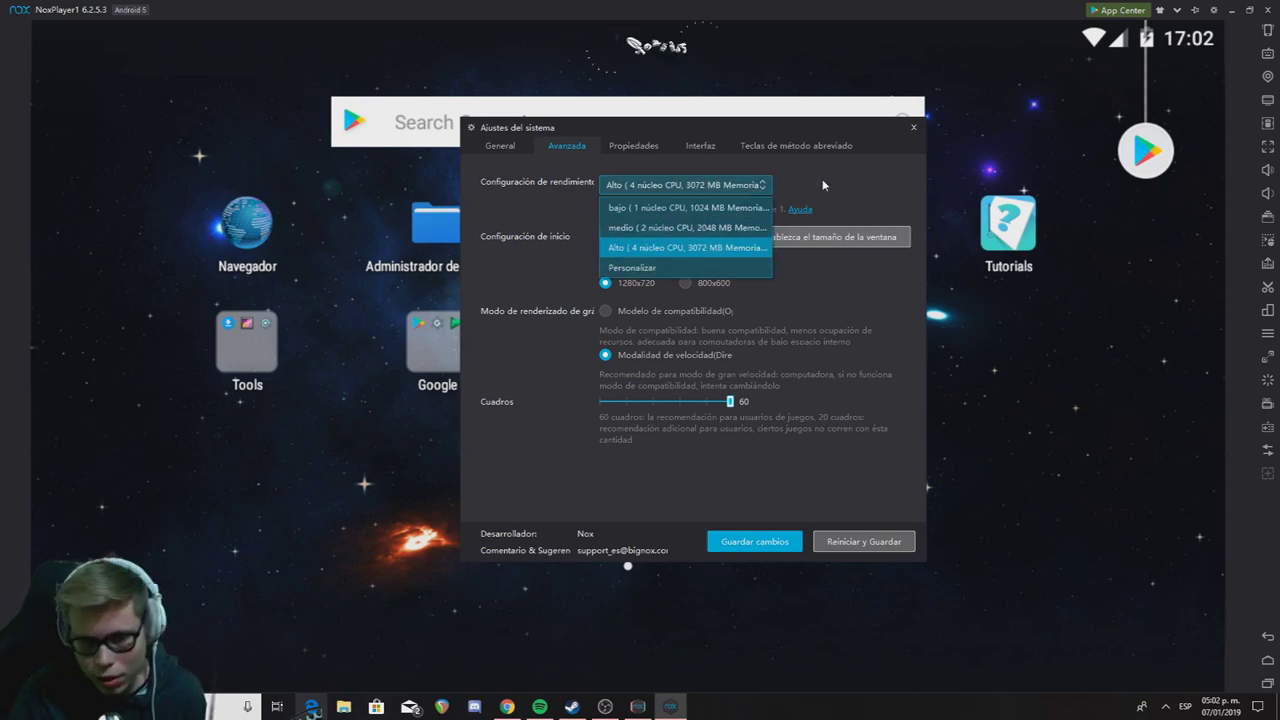
{"action": "left_click", "coordinate": [800, 182]}
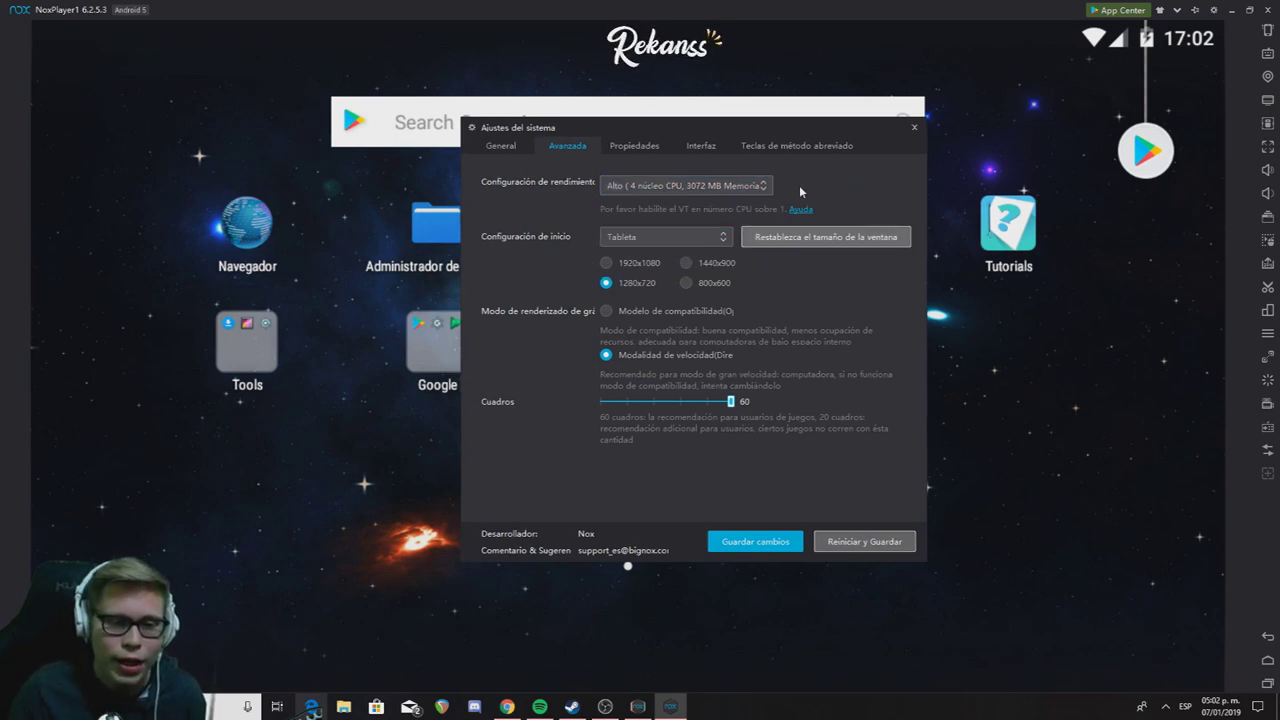
{"action": "left_click", "coordinate": [744, 188]}
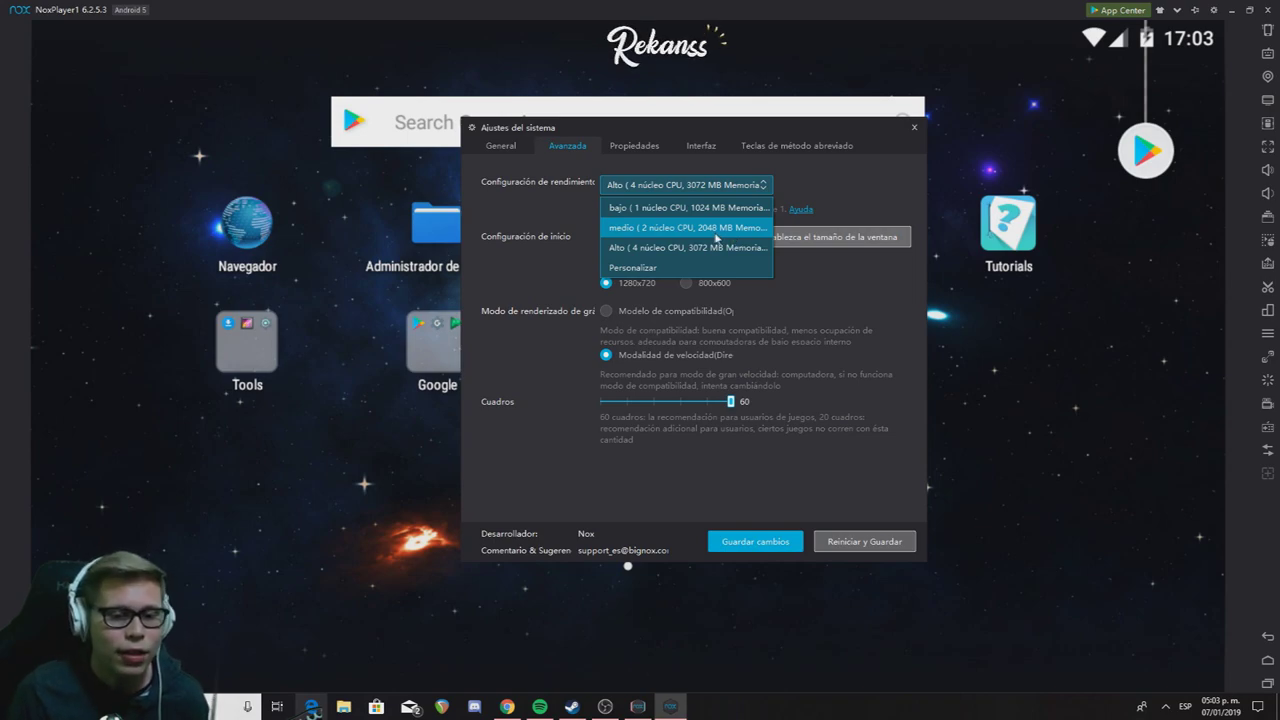
{"action": "left_click", "coordinate": [833, 173]}
{"action": "left_click", "coordinate": [762, 183]}
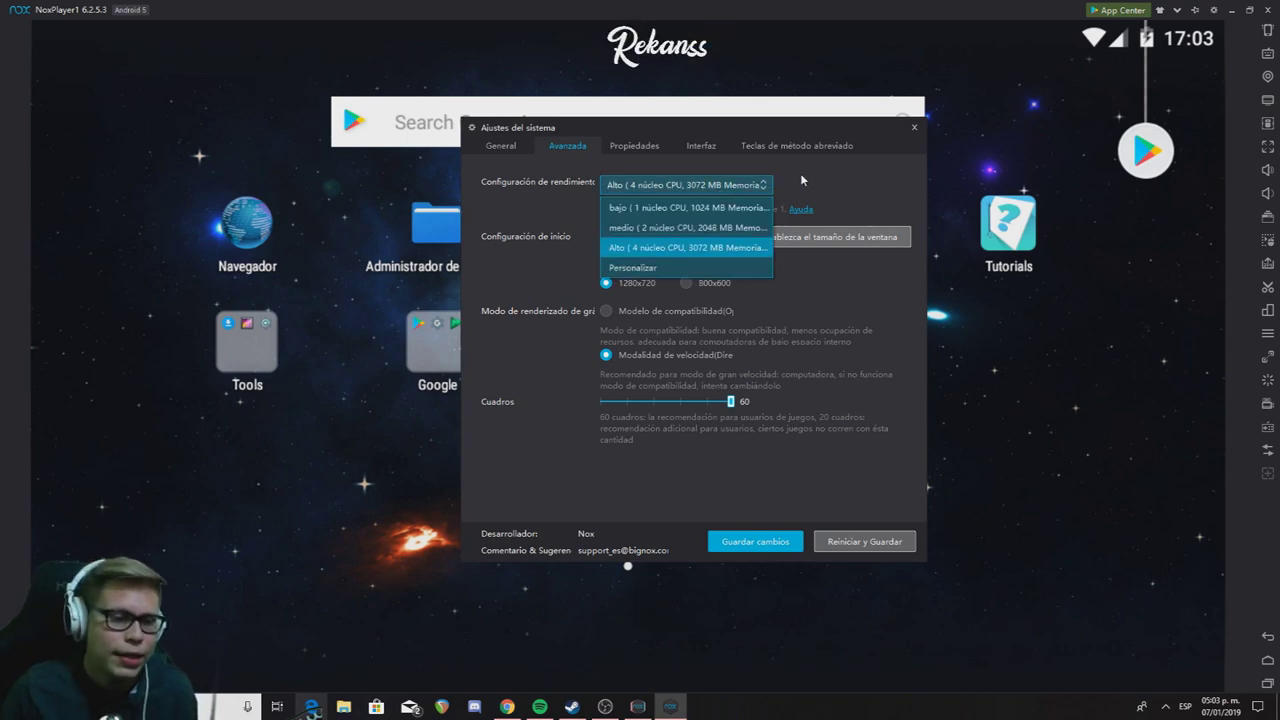
- Review the emulator's phone model and network properties and its interface settings
{"action": "left_click", "coordinate": [634, 145]}
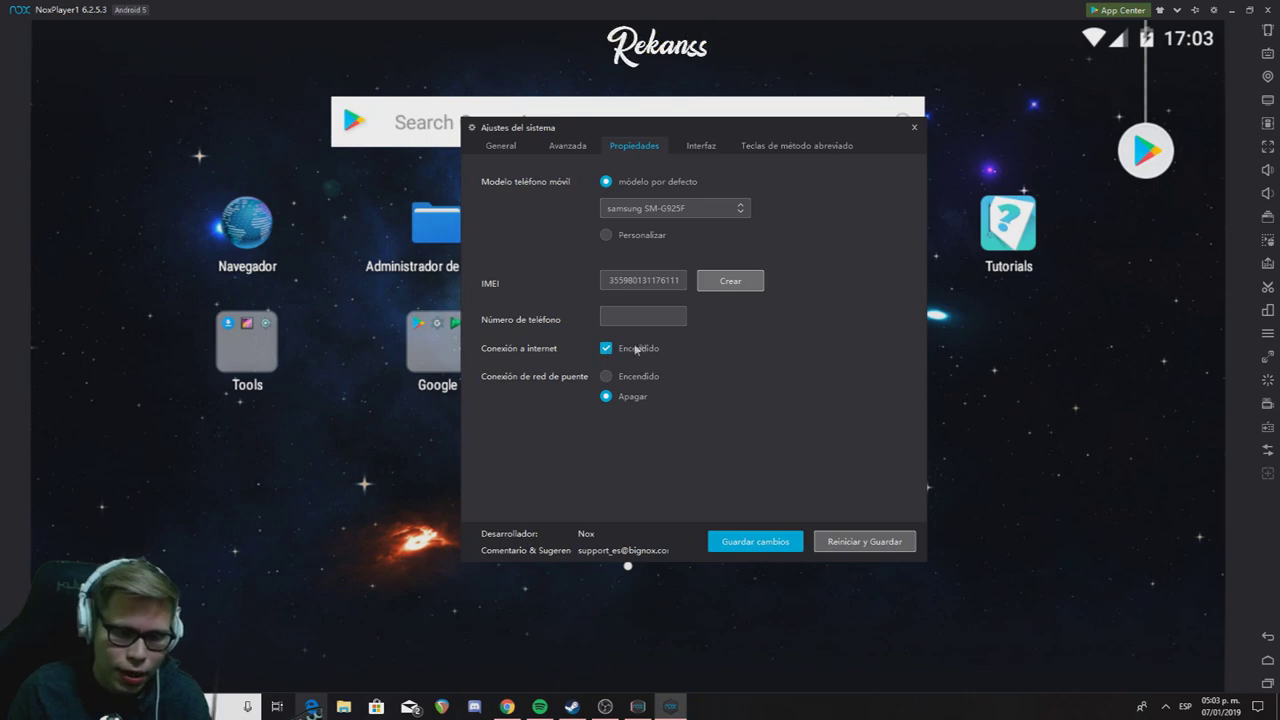
{"action": "left_click", "coordinate": [701, 145]}
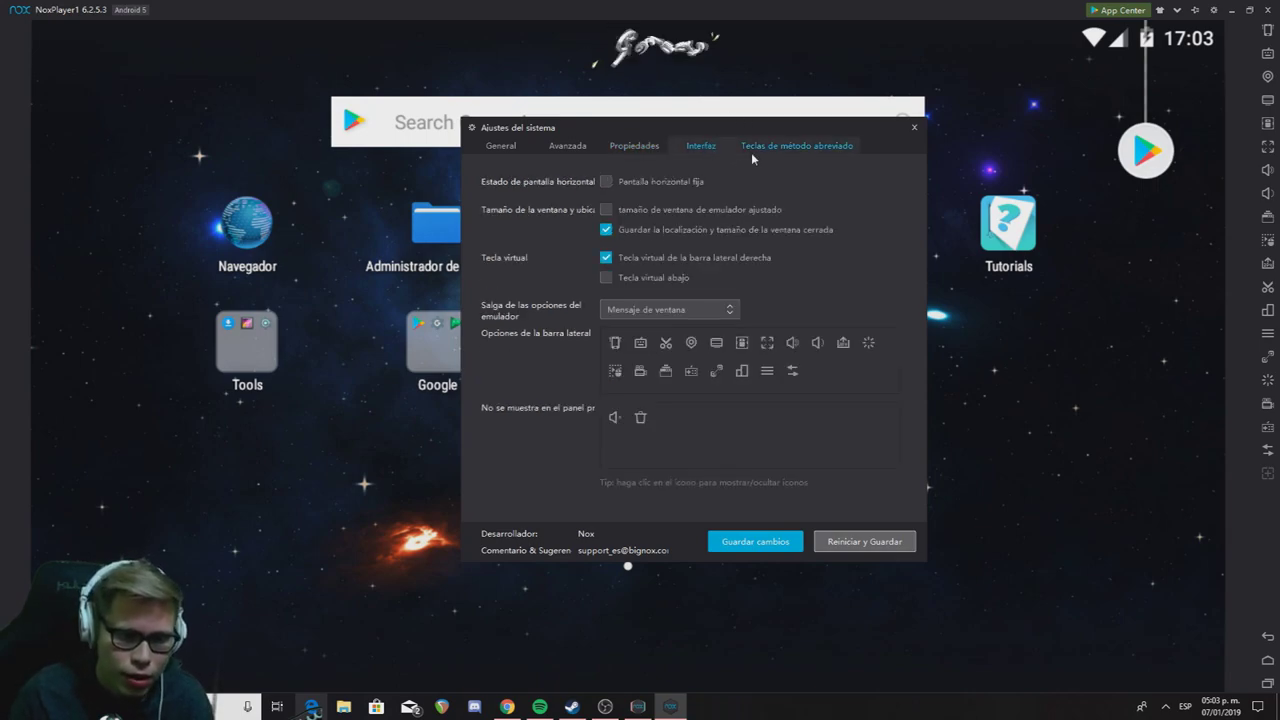
- Review the emulator's shortcut keys and general settings, and save and close the system settings
{"action": "left_click", "coordinate": [784, 153]}
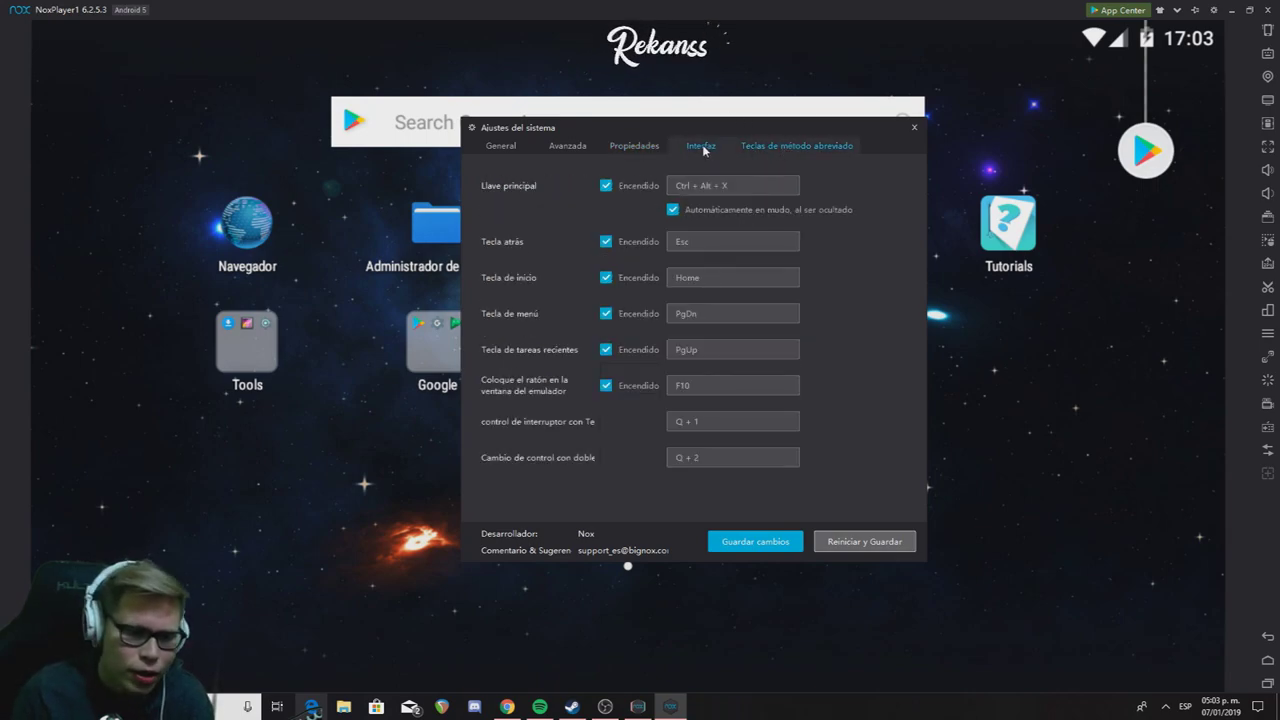
{"action": "left_click", "coordinate": [705, 150]}
{"action": "left_click", "coordinate": [510, 150]}
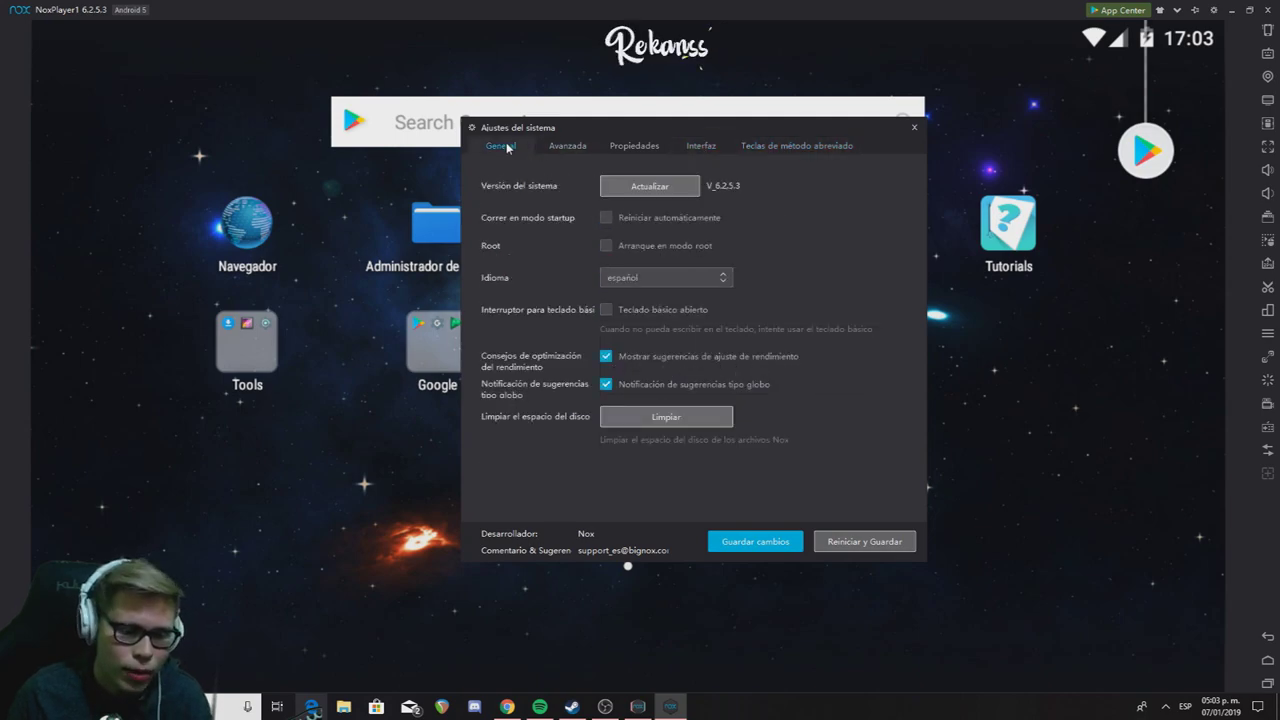
{"action": "left_click", "coordinate": [754, 541]}
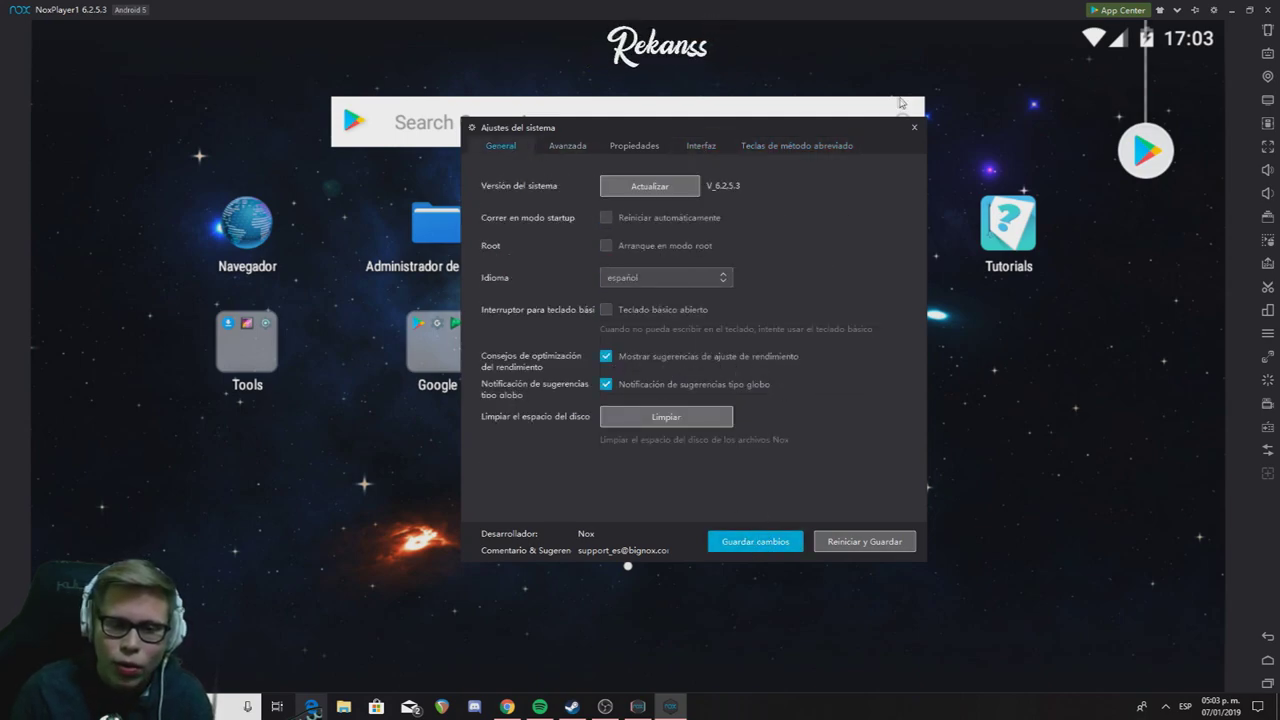
{"action": "left_click", "coordinate": [912, 128]}
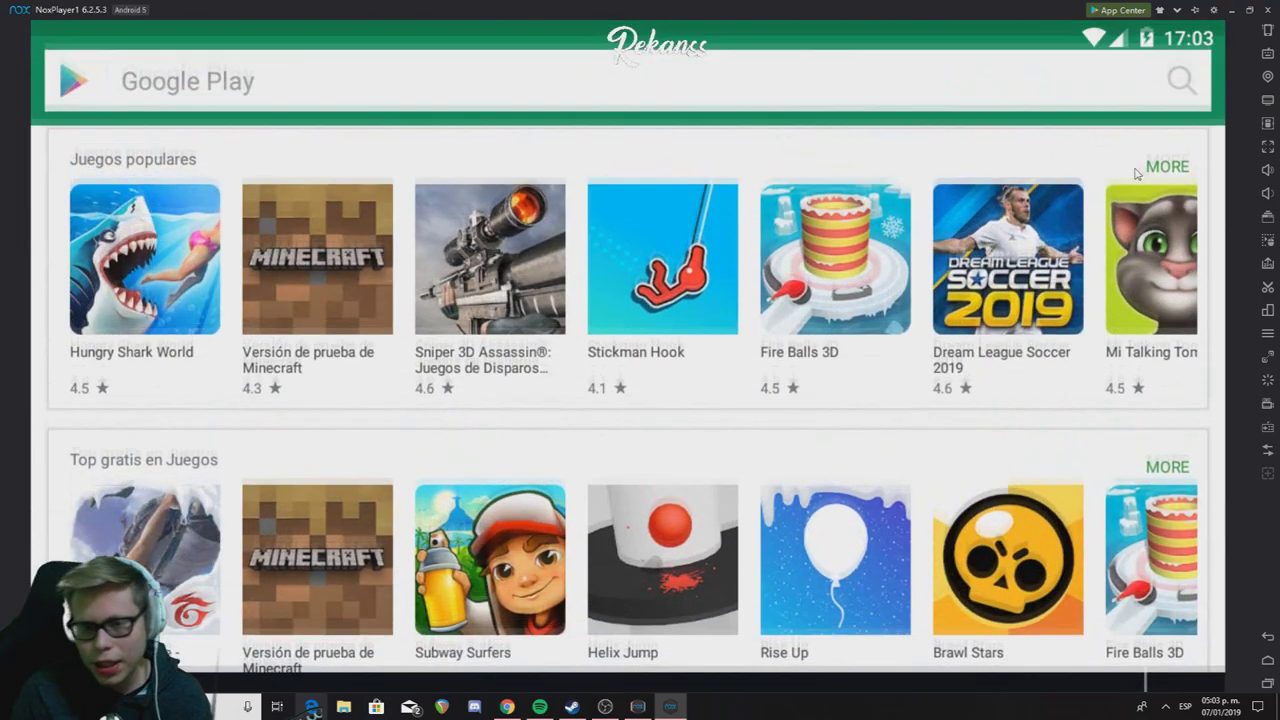
- Show Google Play's games page, open its search field without entering a query, and return to the emulator's home screen
{"action": "left_click", "coordinate": [1142, 160]}
{"action": "left_click", "coordinate": [244, 113]}
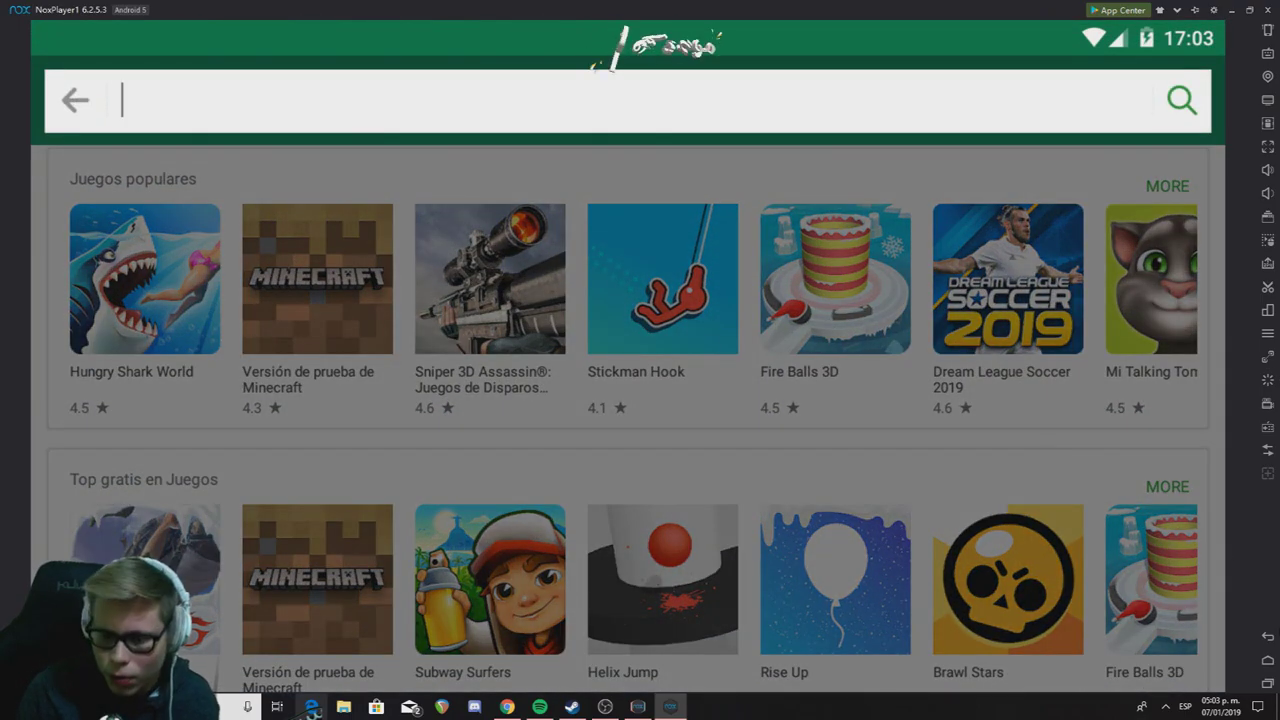
{"action": "left_click", "coordinate": [1267, 638]}
{"action": "left_click", "coordinate": [1267, 640]}
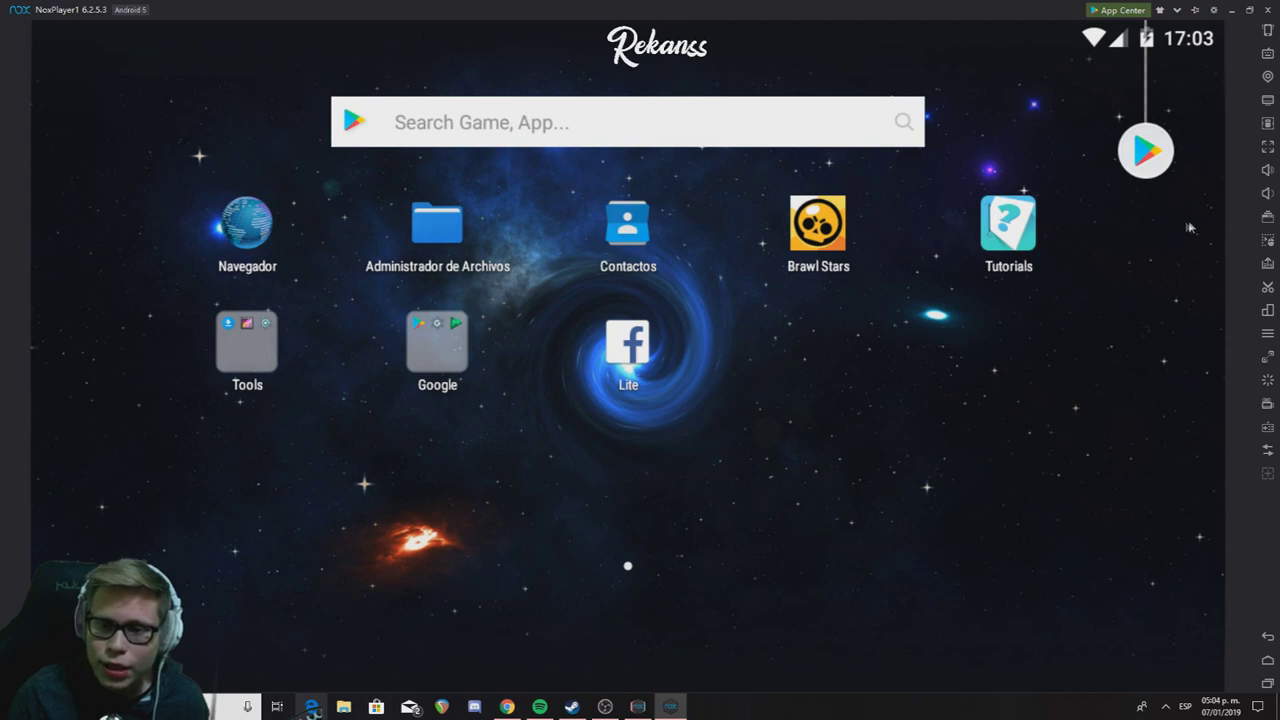
- Show the emulator's home screen in full-screen mode and return to the normal window view
{"action": "left_click", "coordinate": [1268, 148]}
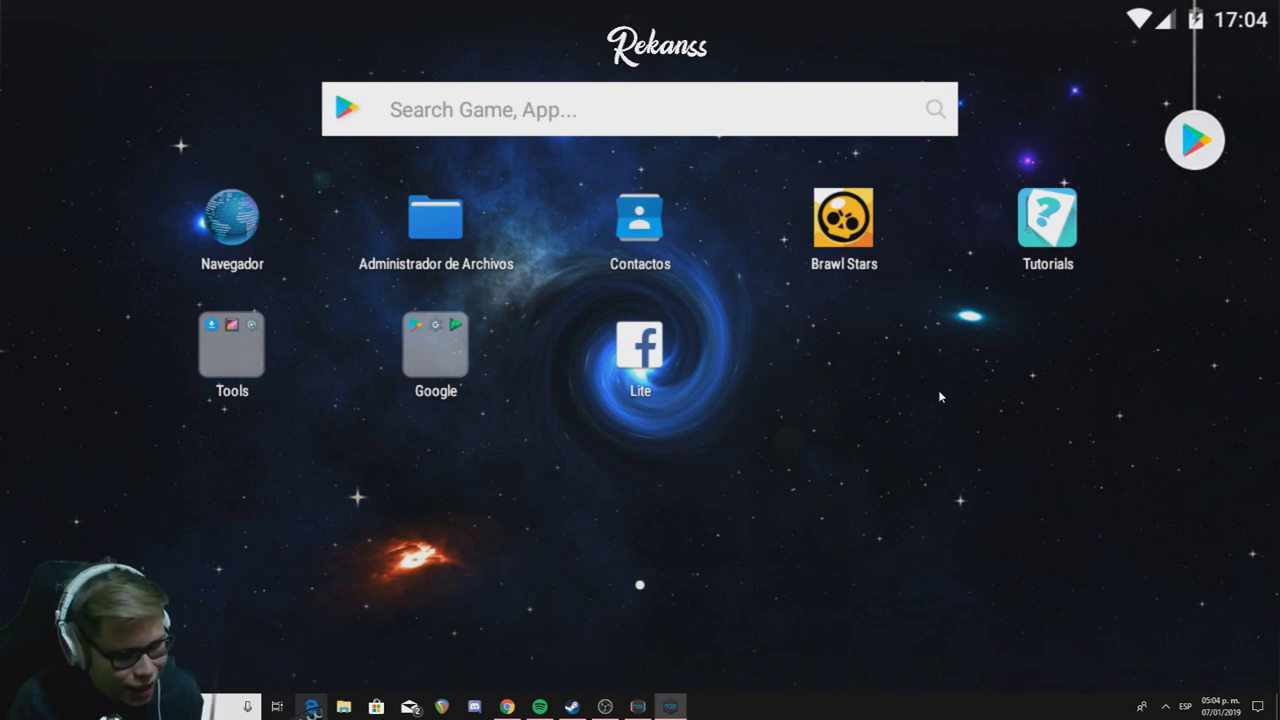
{"action": "key", "text": "Escape"}
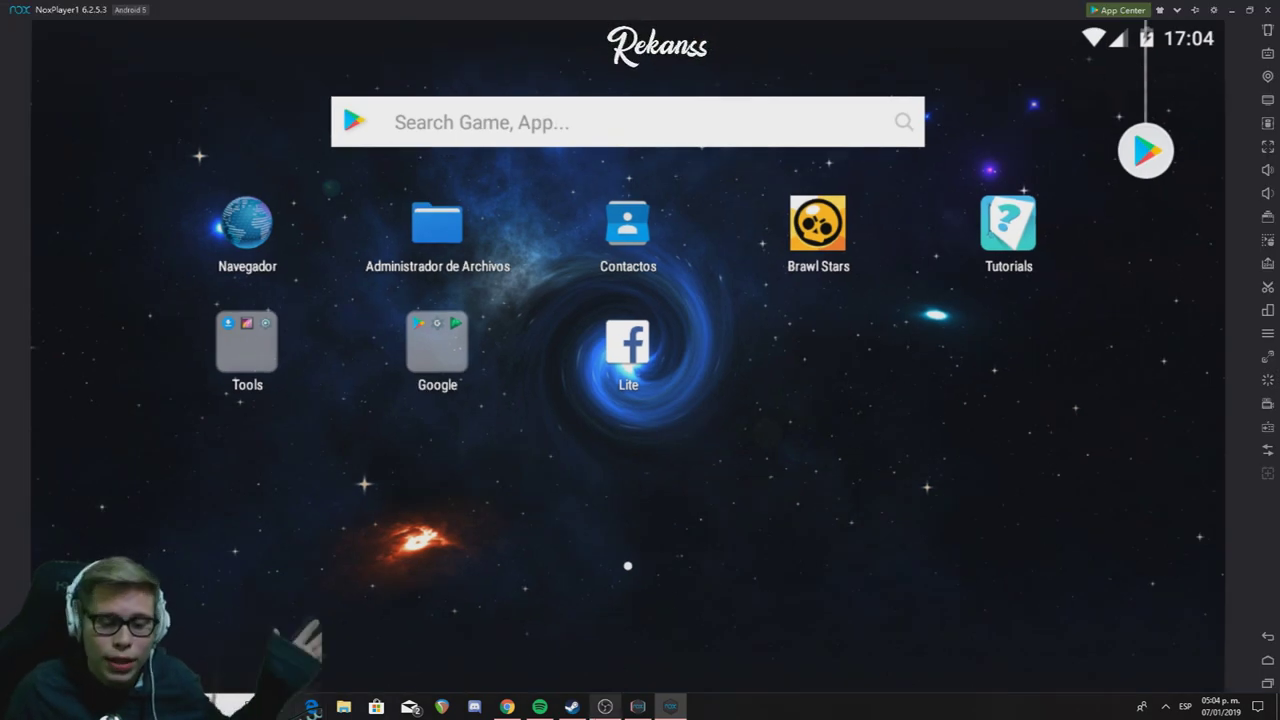
{"action": "mouse_move", "coordinate": [630, 693]}
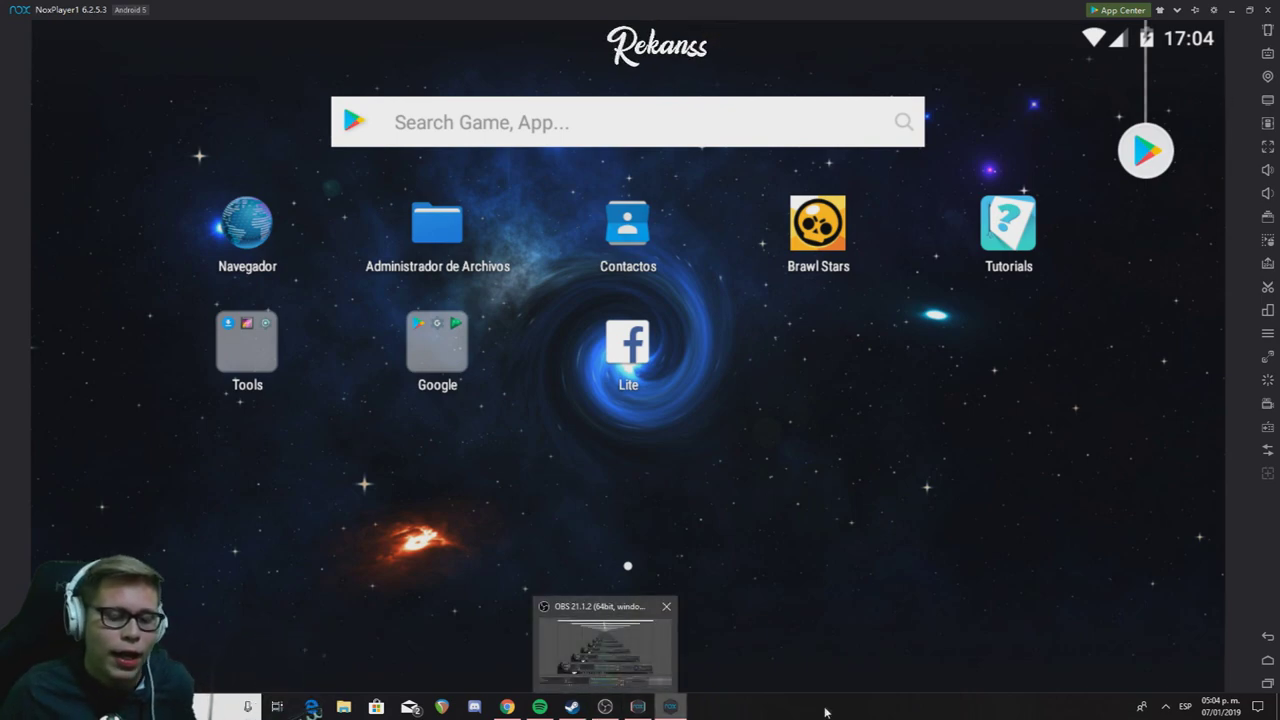